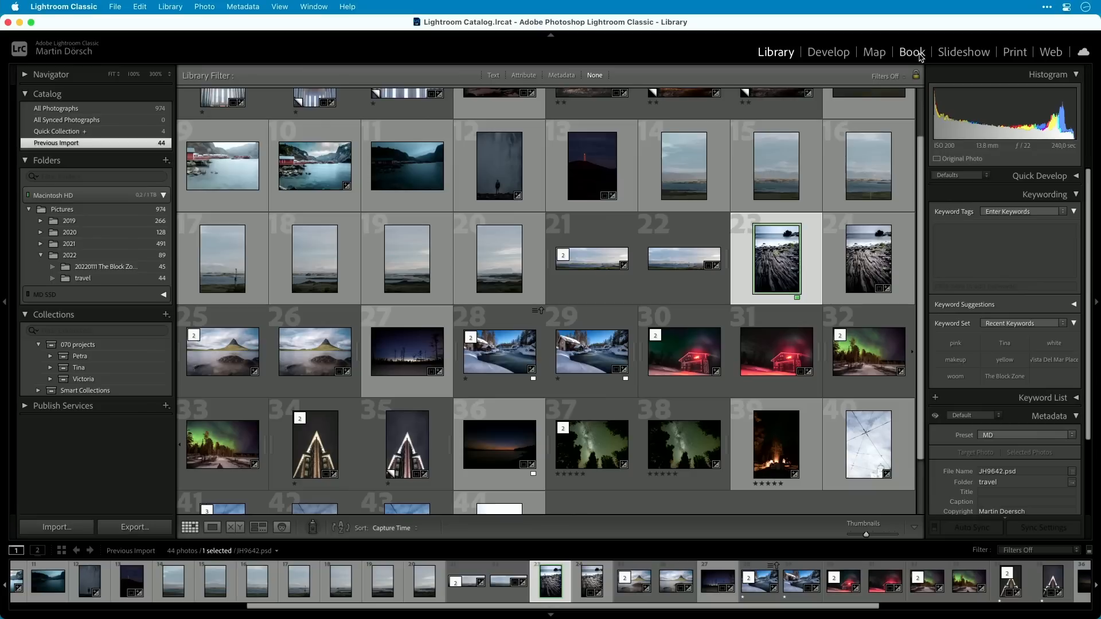
Open the Book module and choose a Blurb Photo Book in the Standard Landscapes 10 x 8 in size.
left_click(912, 55)
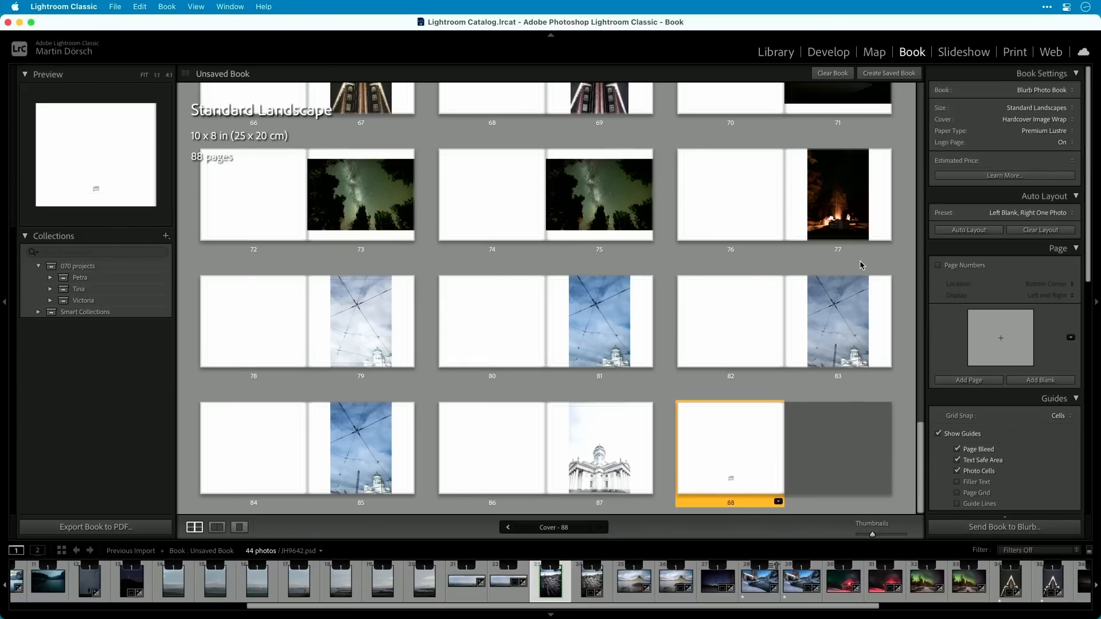
left_click(1057, 90)
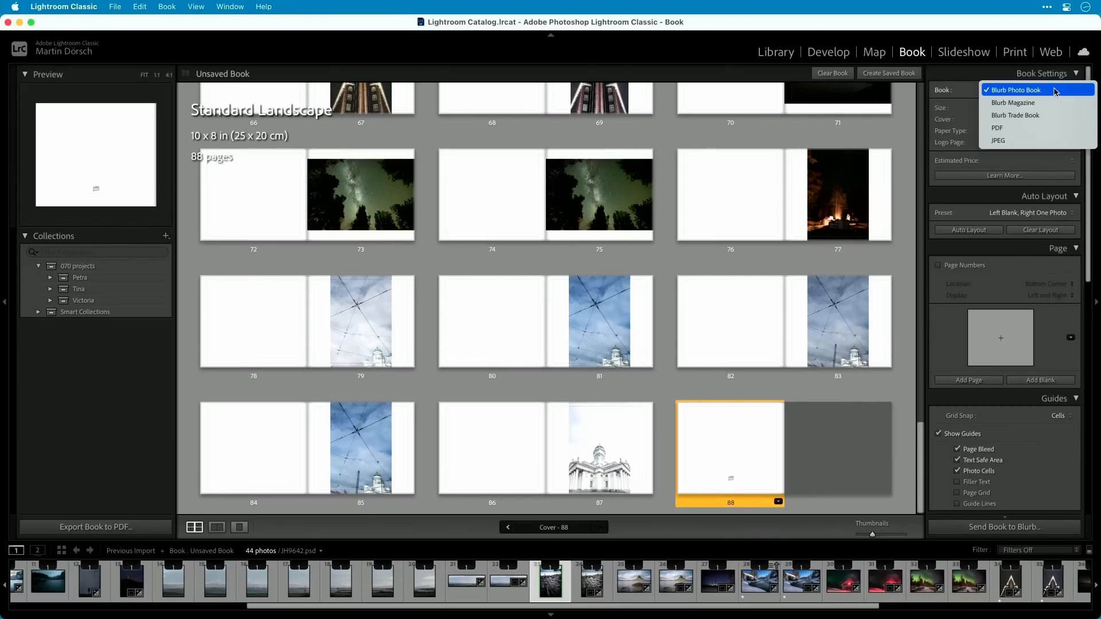
left_click(1015, 92)
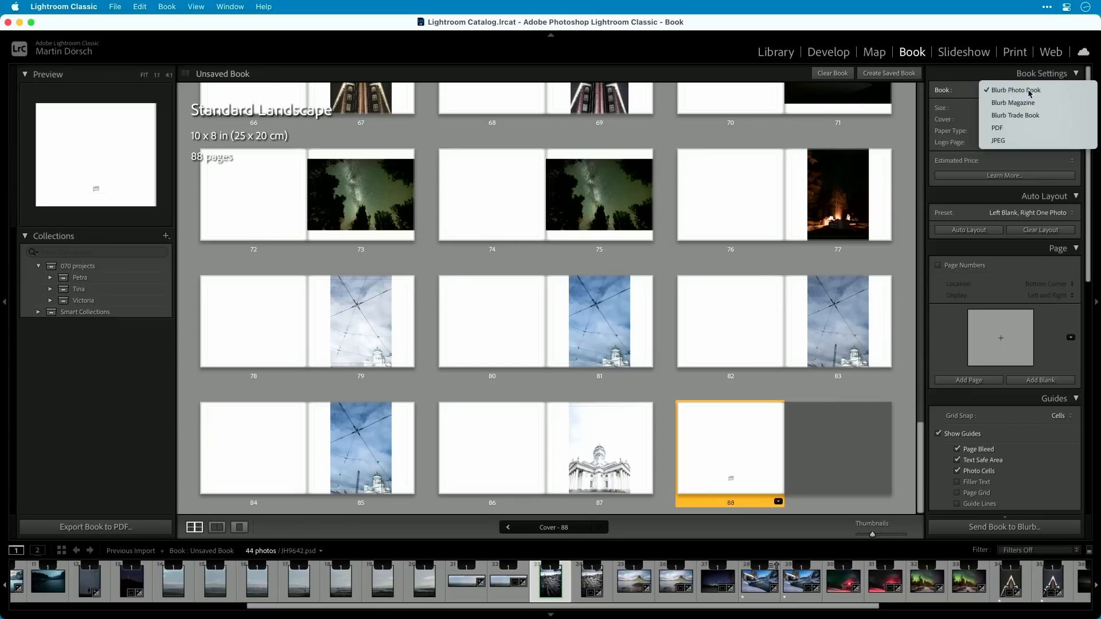
left_click(1062, 108)
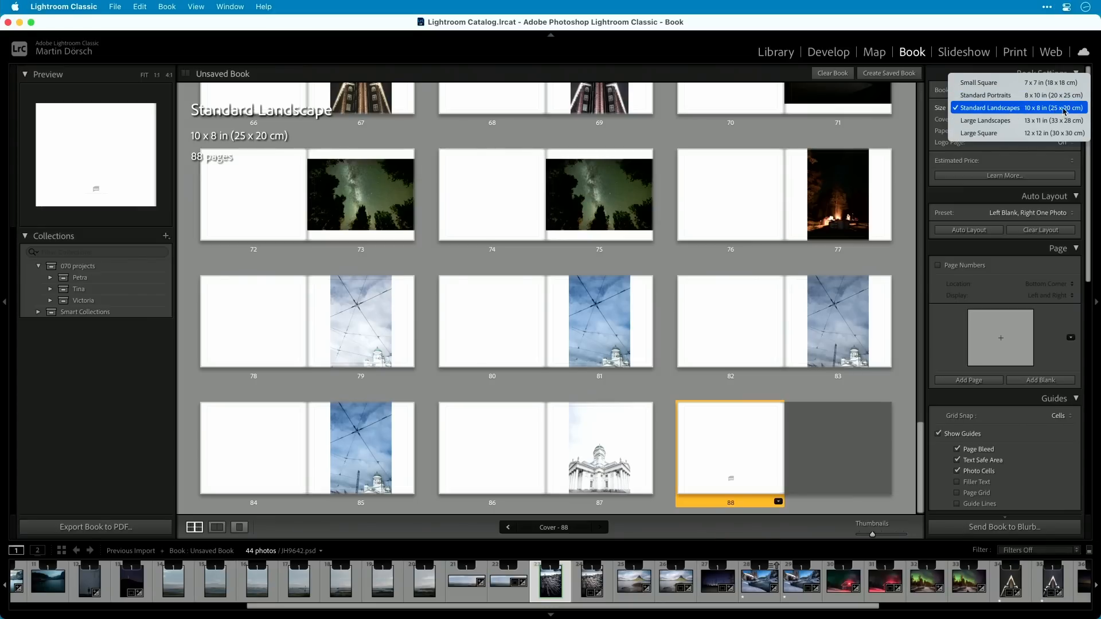
left_click(1035, 110)
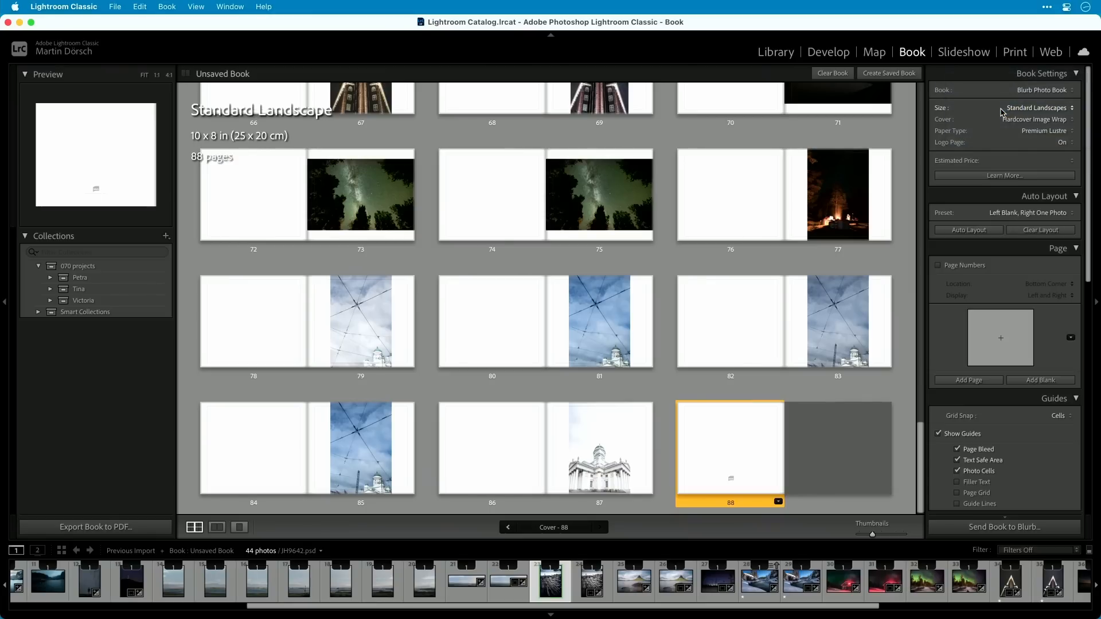
Choose Hardcover Image Wrap as the book's cover and Premium Lustre as its paper type.
left_click(1055, 121)
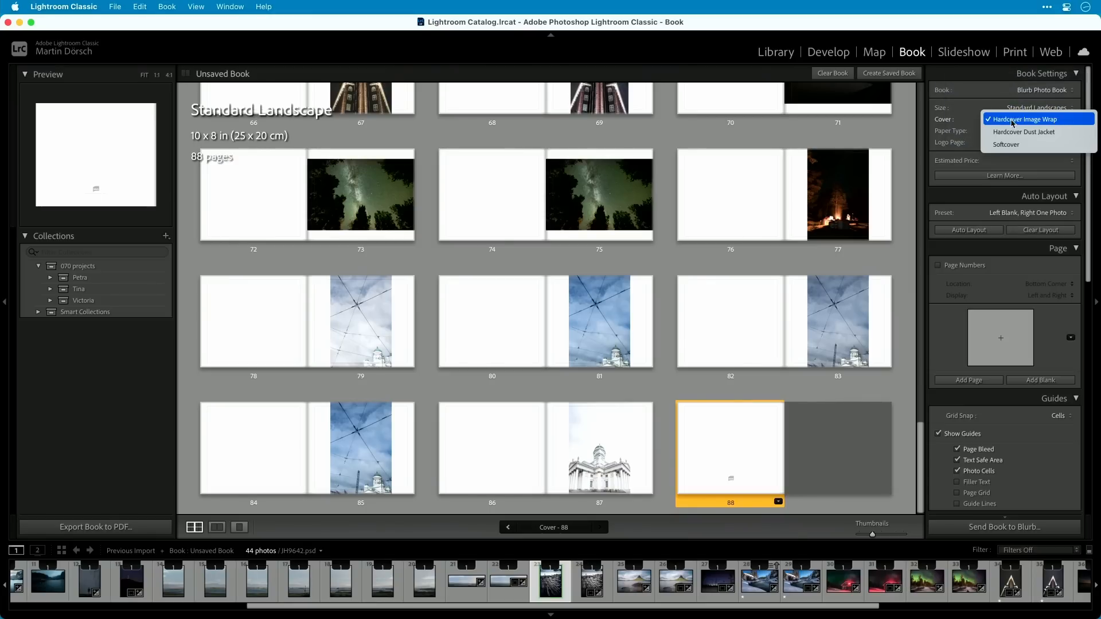
left_click(1062, 120)
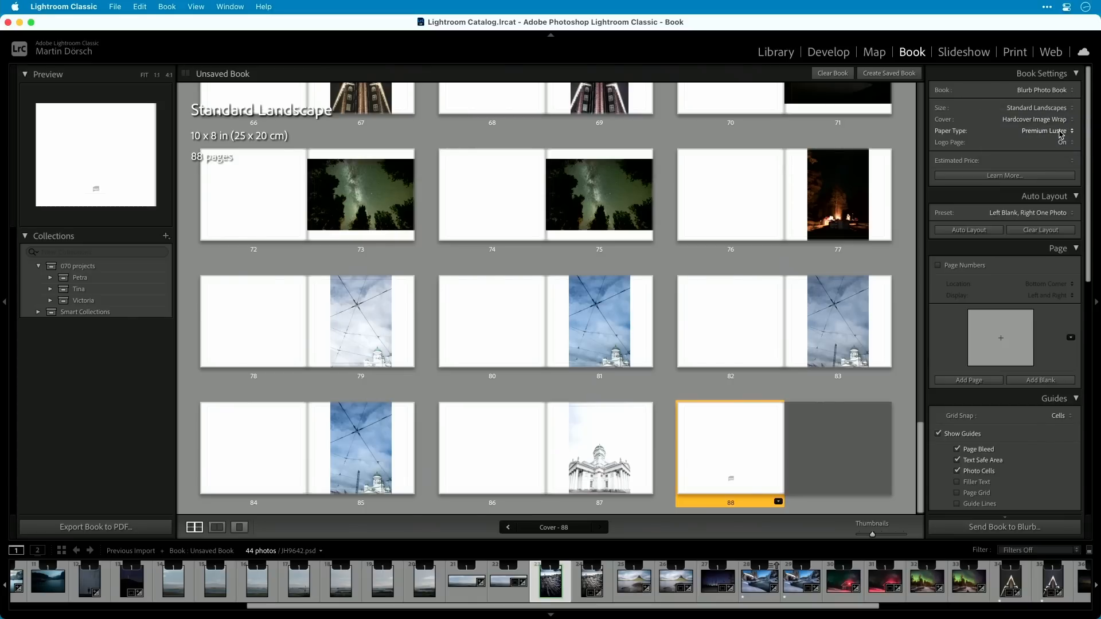
left_click(1061, 132)
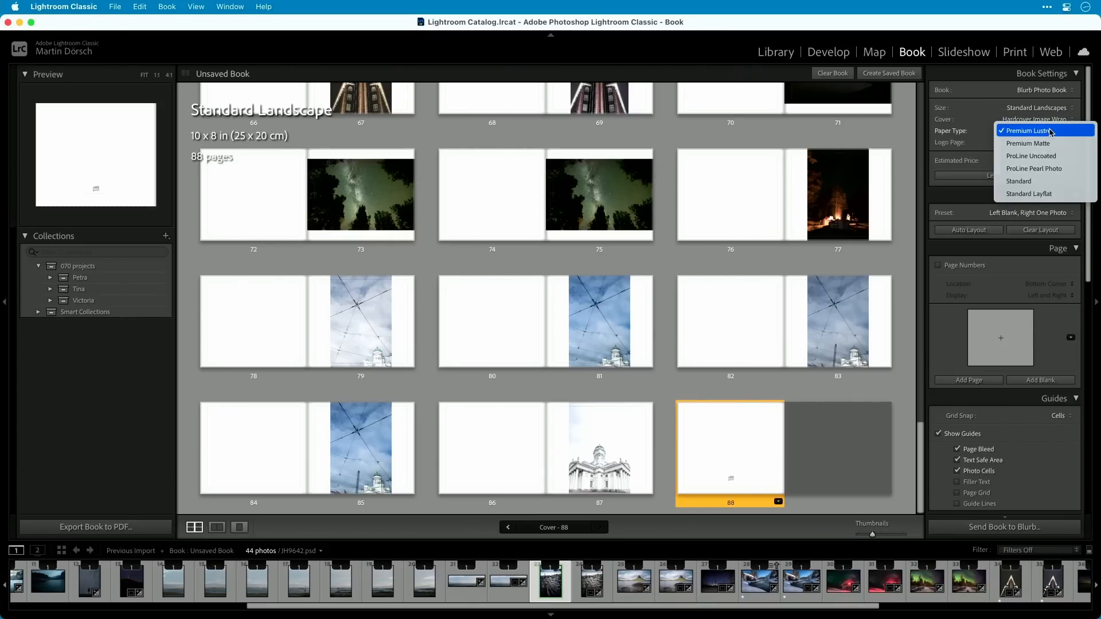
left_click(1051, 132)
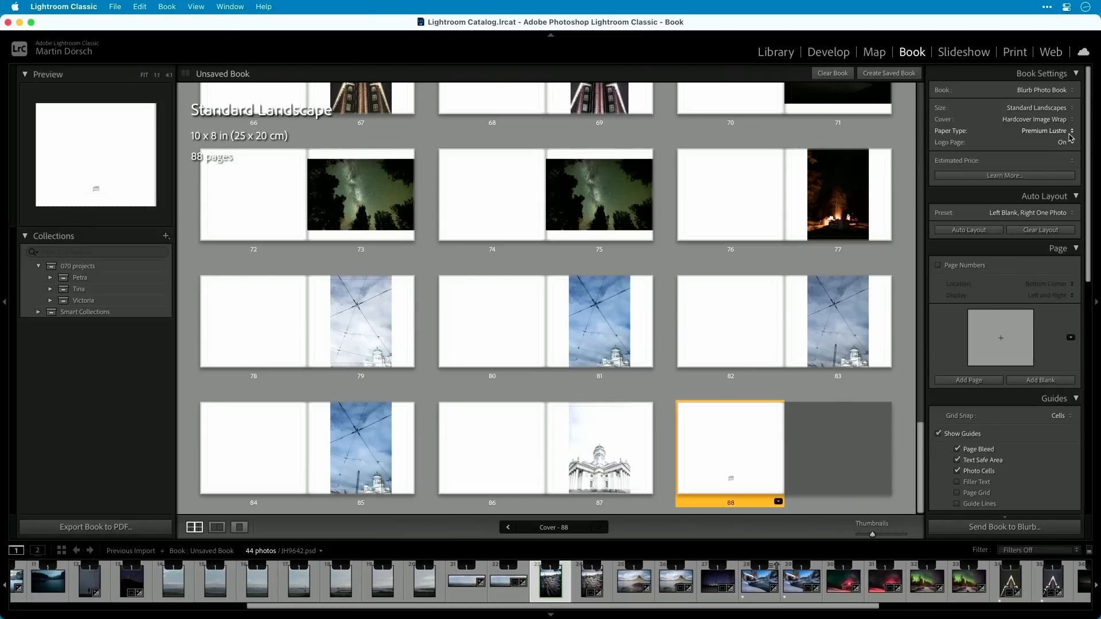
Set the logo page to None to compare the estimated price, and switch it back to On.
left_click(1068, 143)
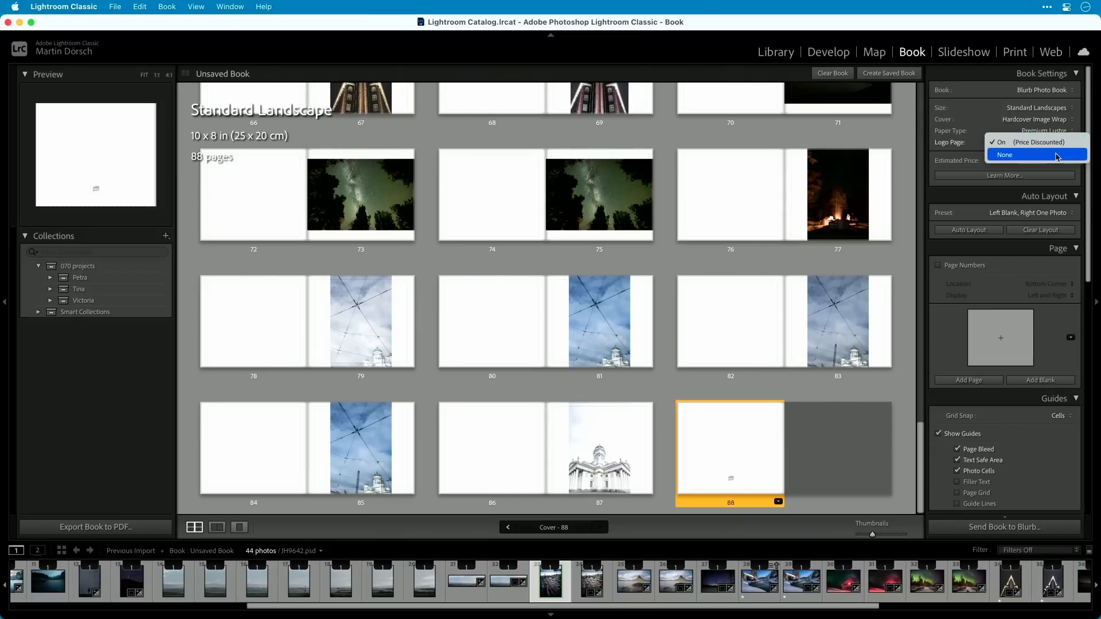
left_click(1005, 155)
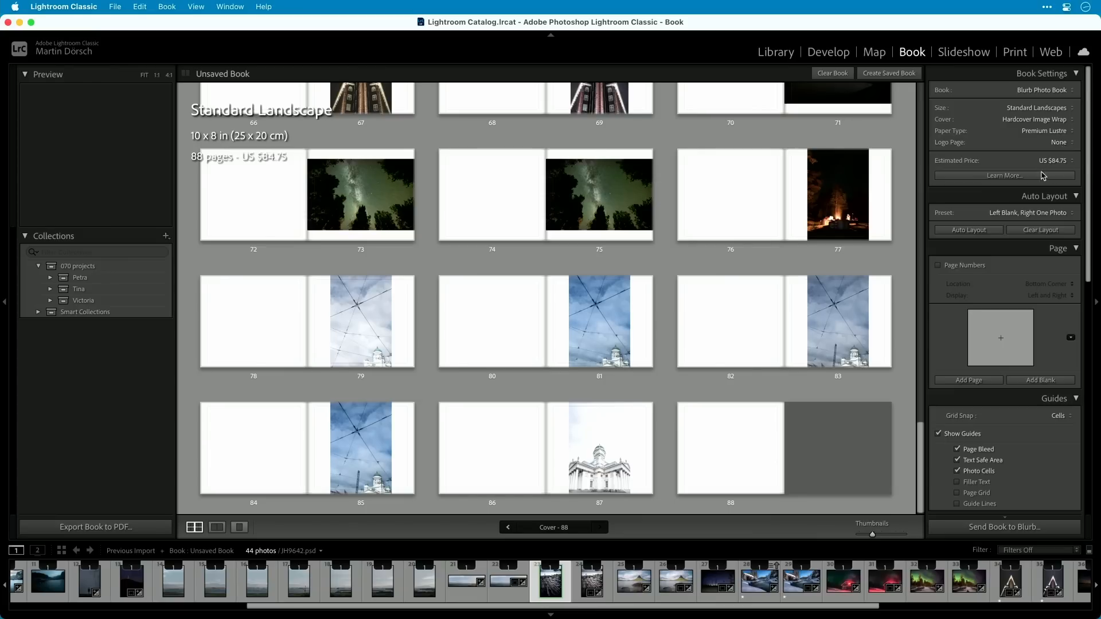
left_click(1061, 143)
left_click(1062, 131)
left_click(1064, 145)
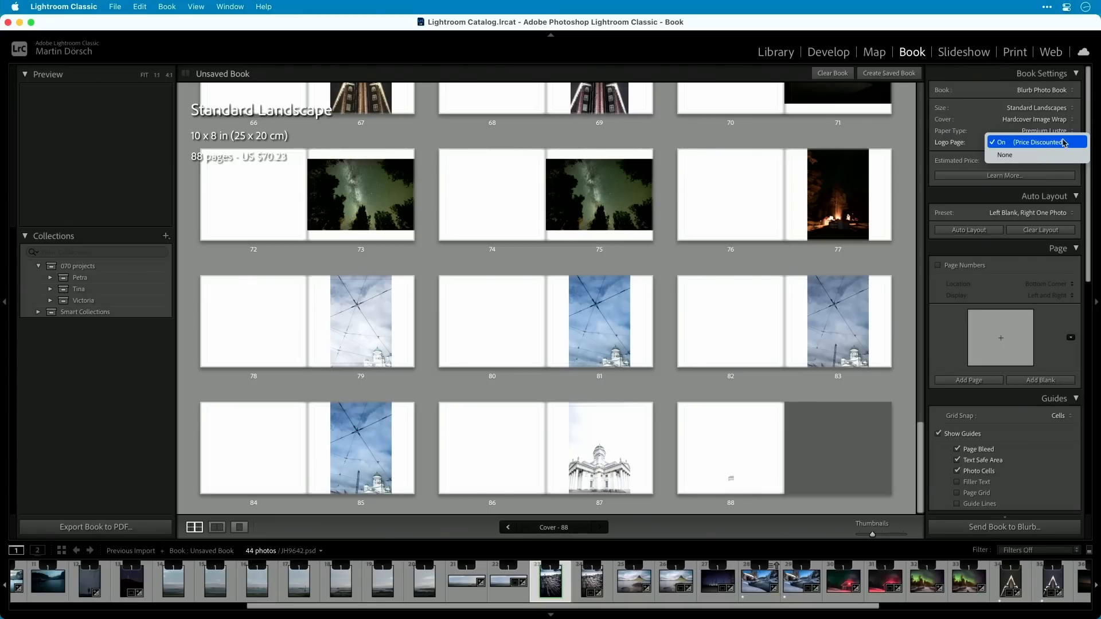
left_click(1063, 144)
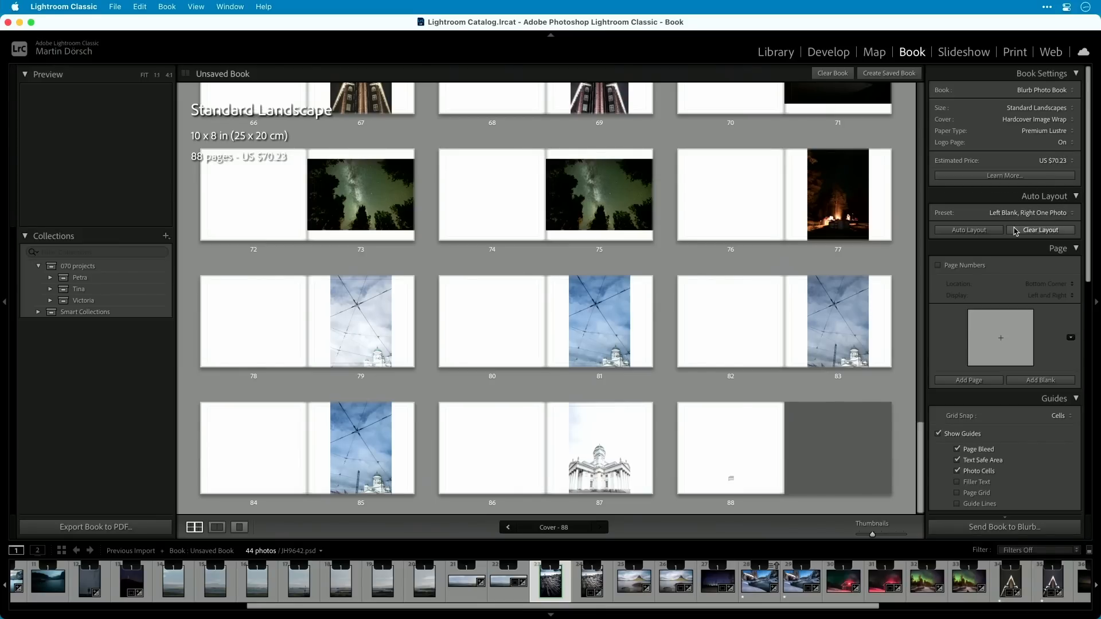
left_click_drag(921, 457, 831, 156)
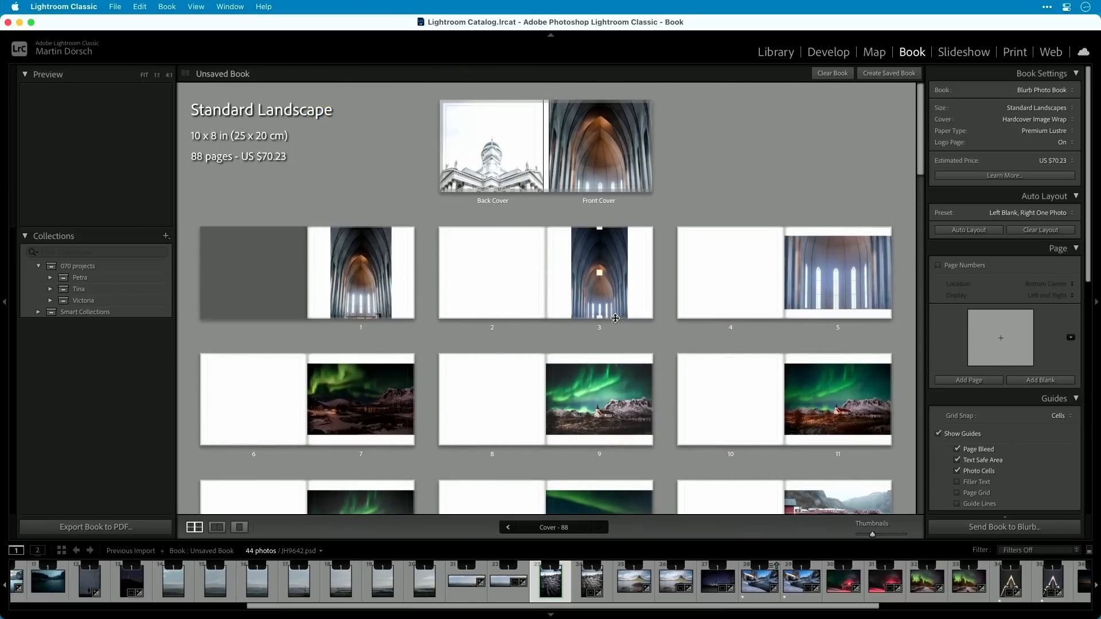
left_click(1056, 213)
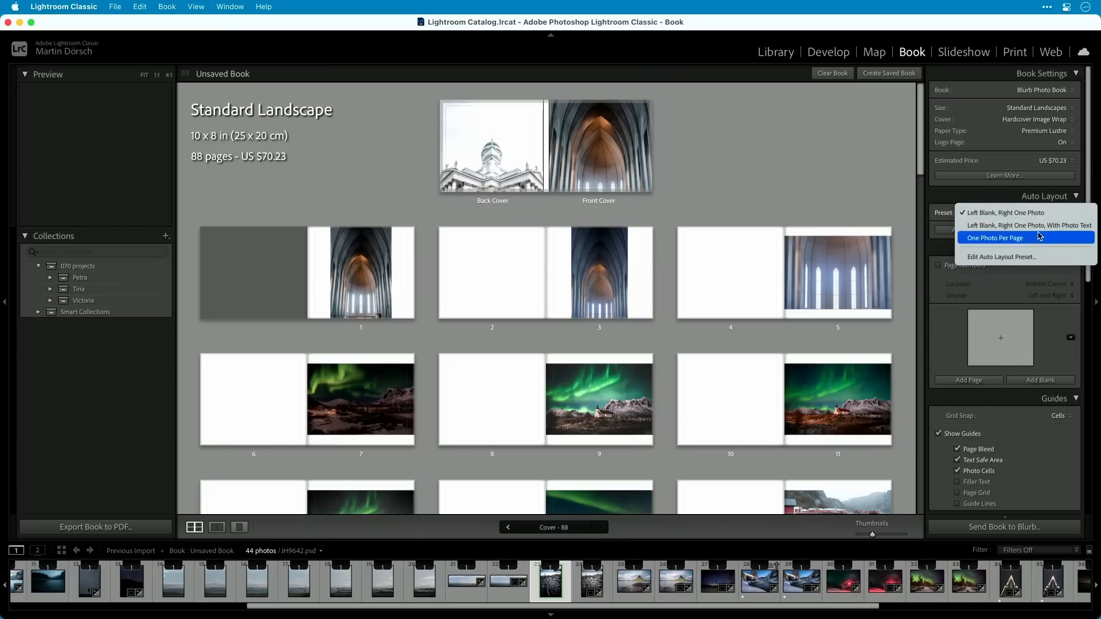
left_click(1003, 260)
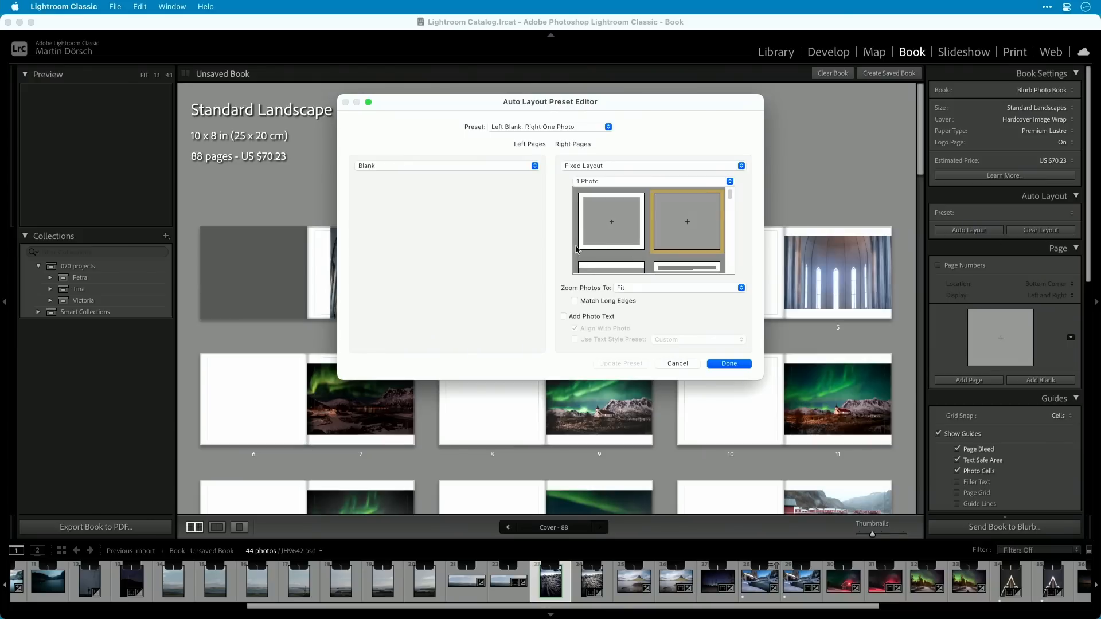
left_click(535, 166)
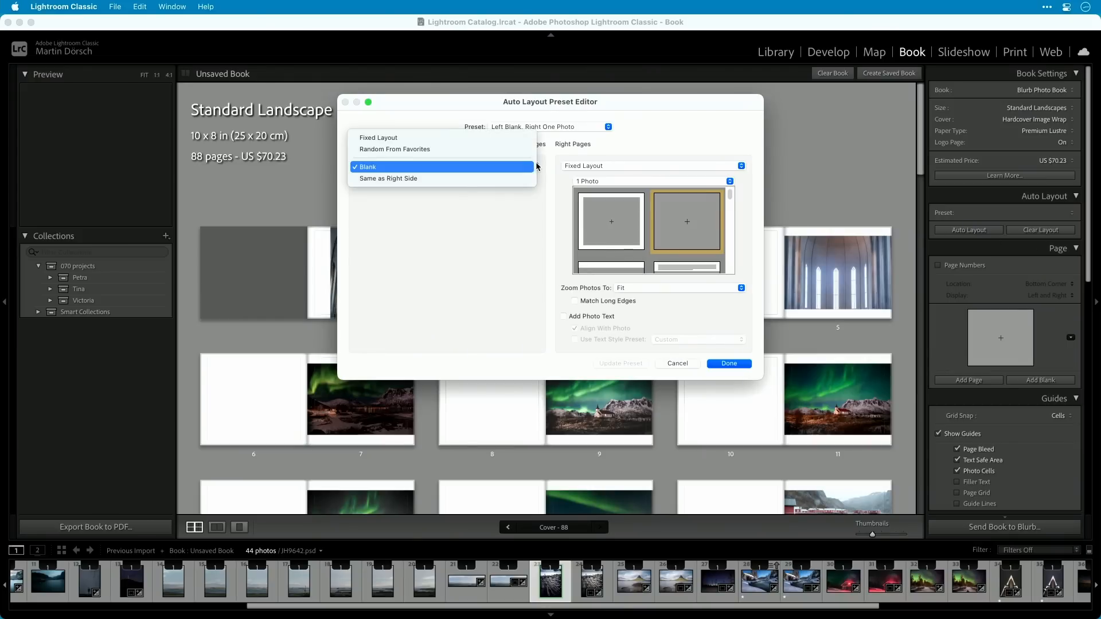
left_click(441, 138)
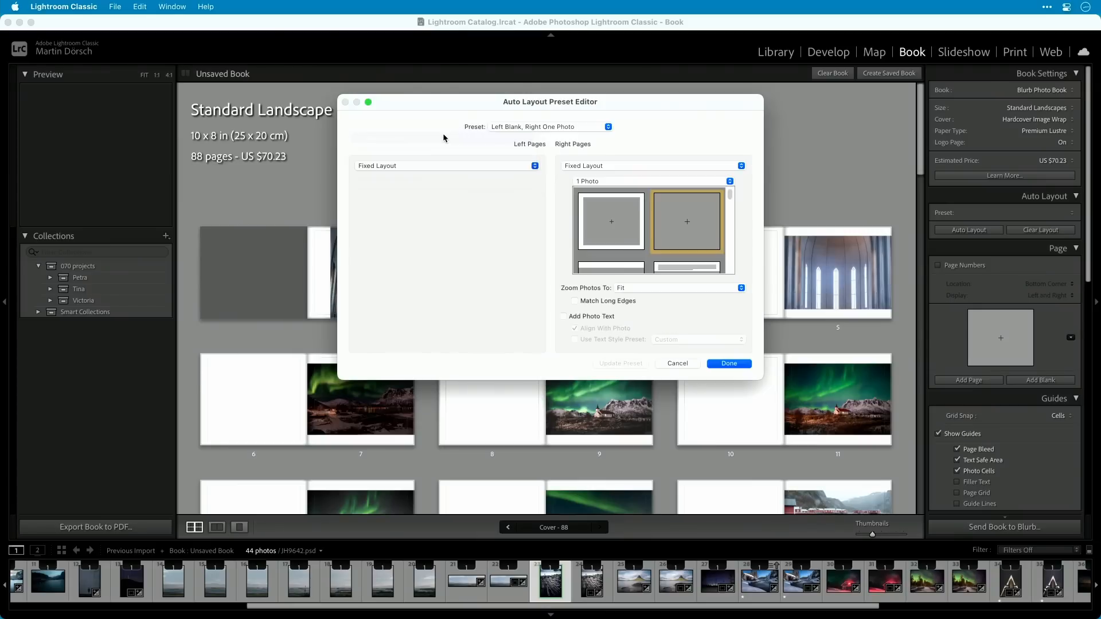
scroll(524, 197, "down", 1)
scroll(524, 196, "up", 1)
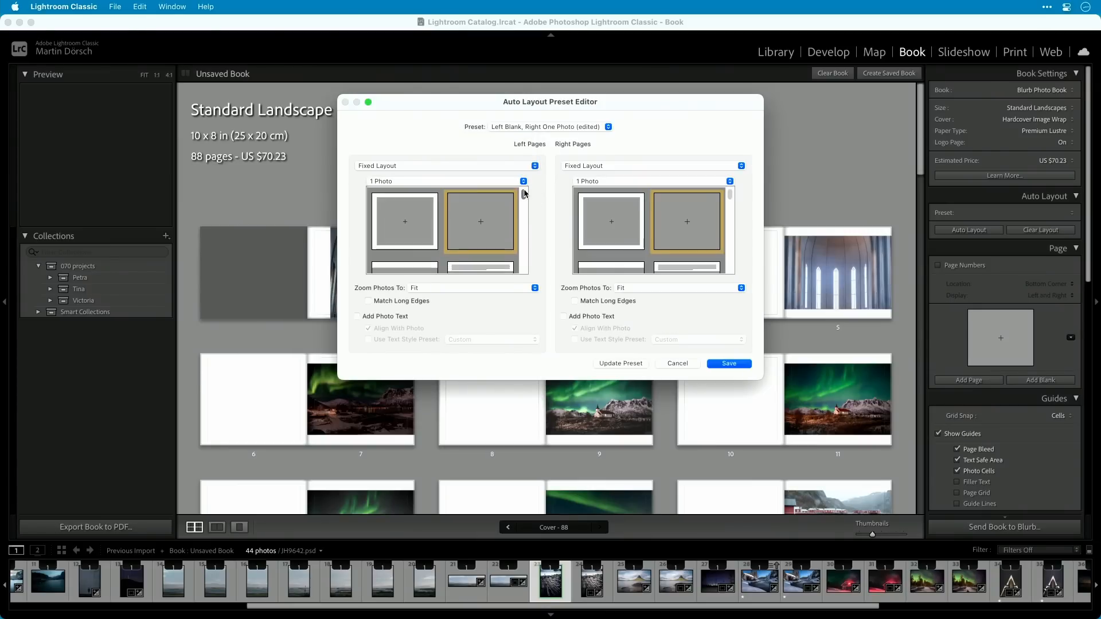
left_click(439, 236)
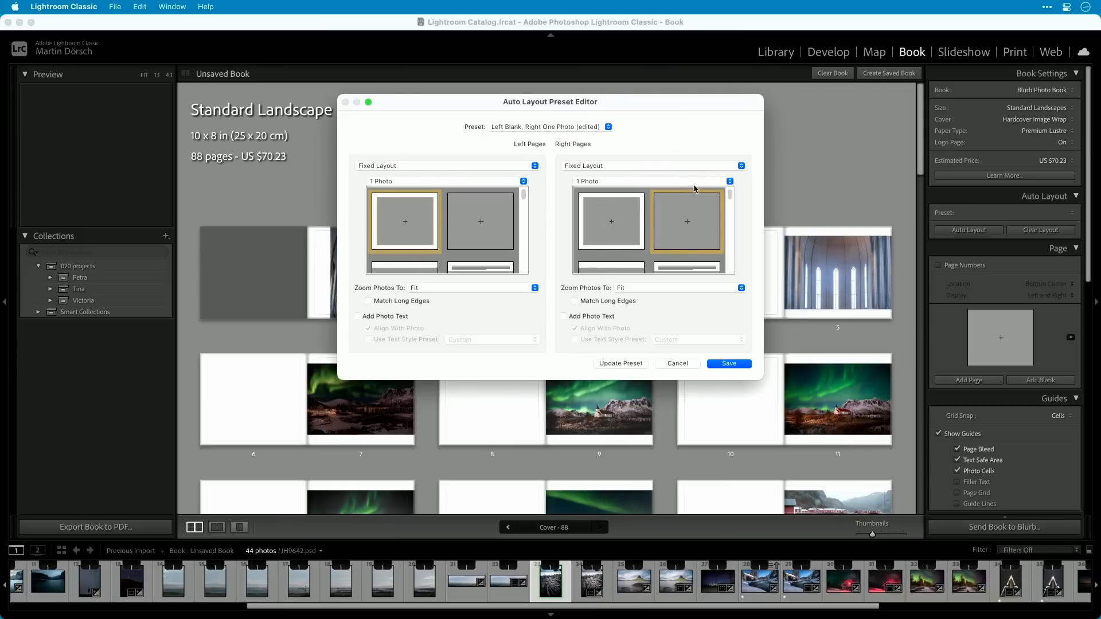
left_click(629, 222)
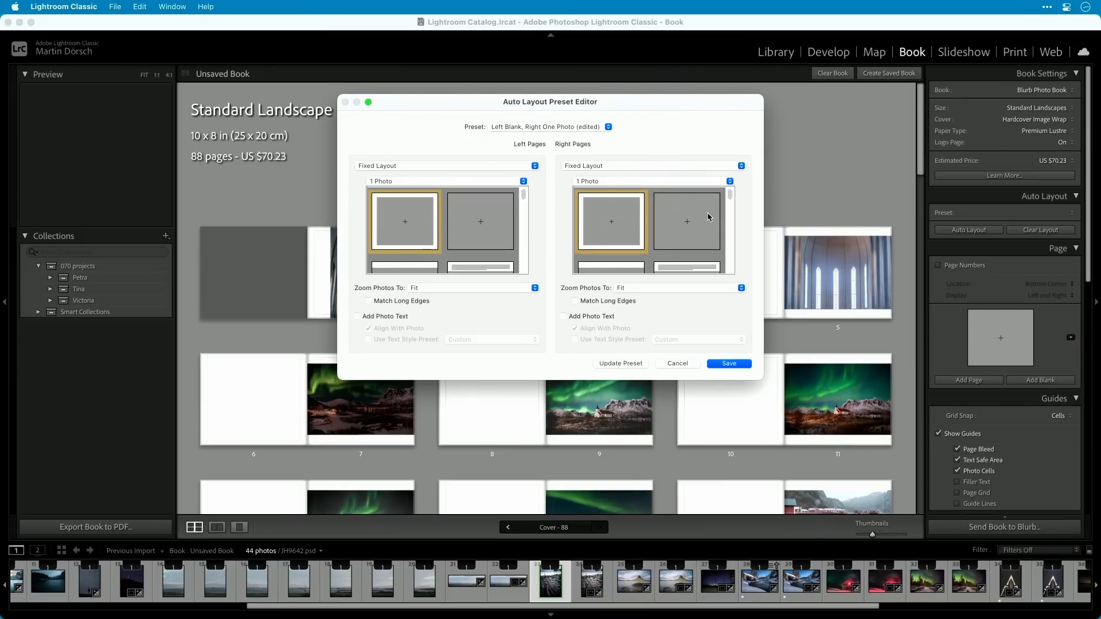
left_click(496, 165)
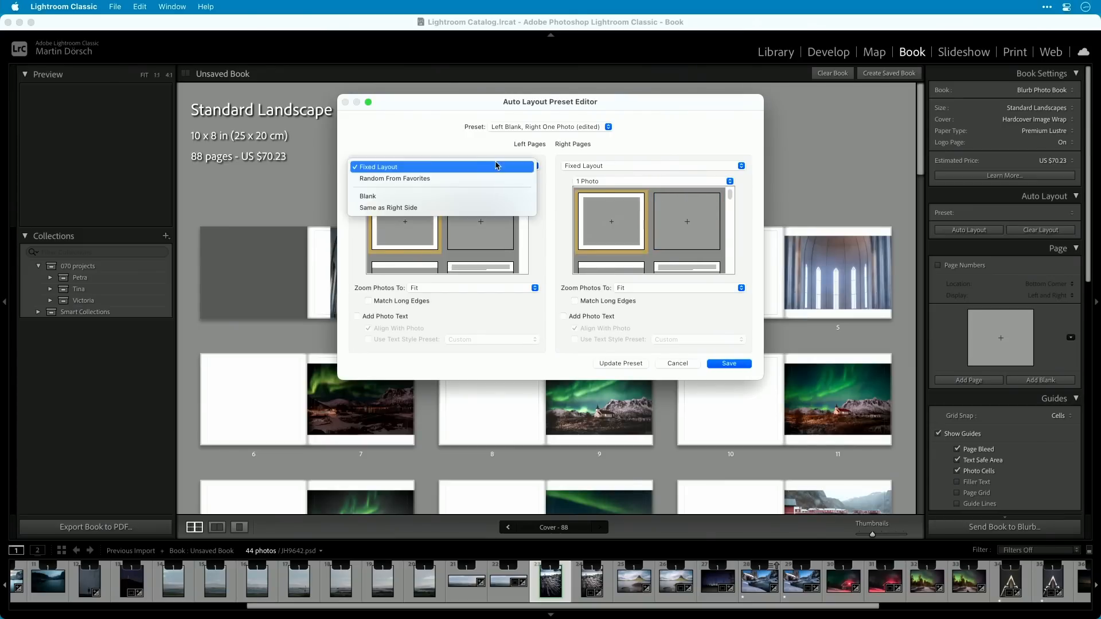
left_click(453, 167)
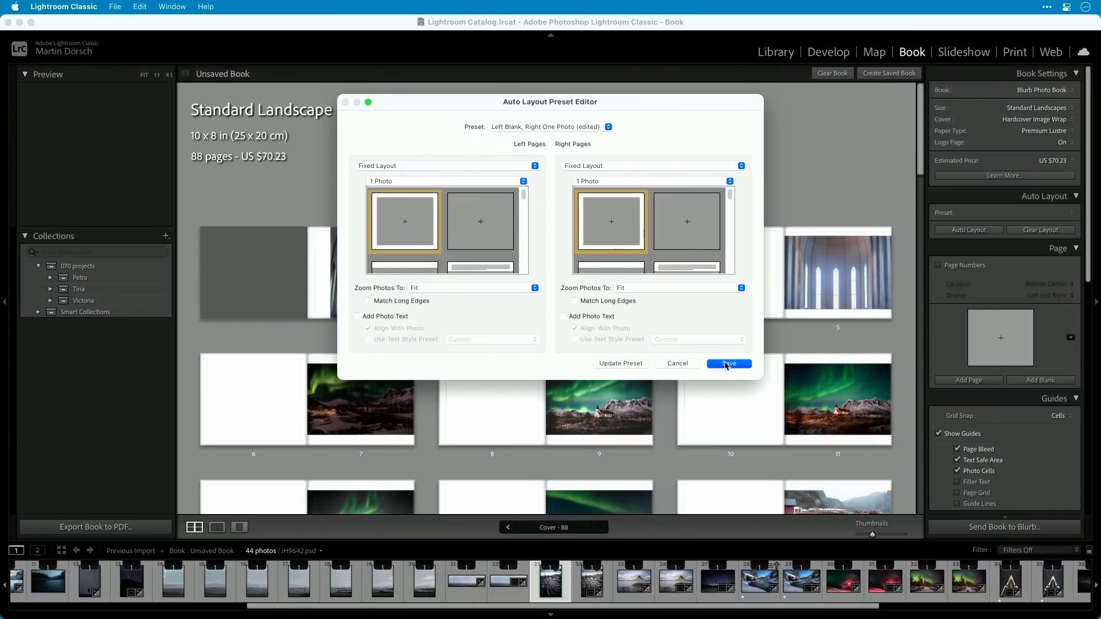
left_click(679, 365)
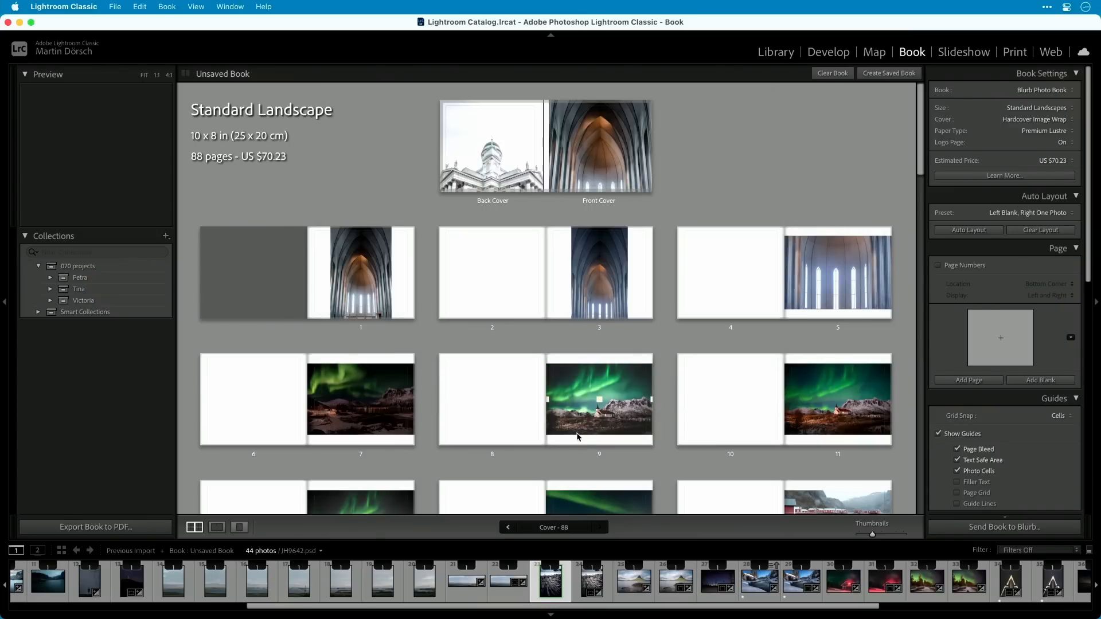
Mark three single-photo page layouts with white margins as favorites and display the Favorites layouts.
left_click(1070, 337)
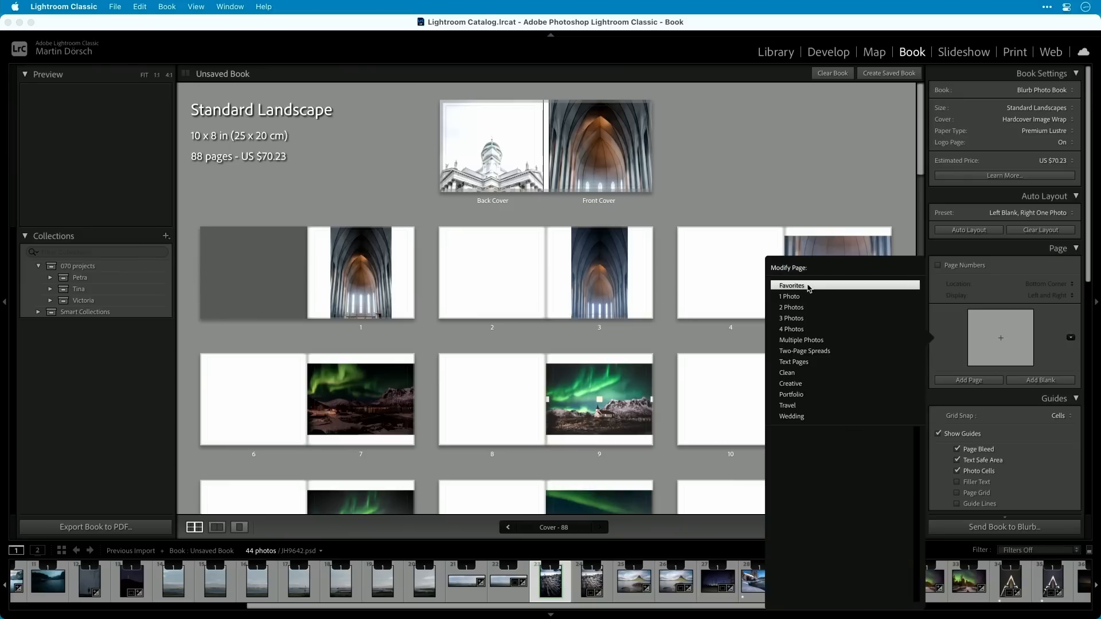
mouse_move(800, 299)
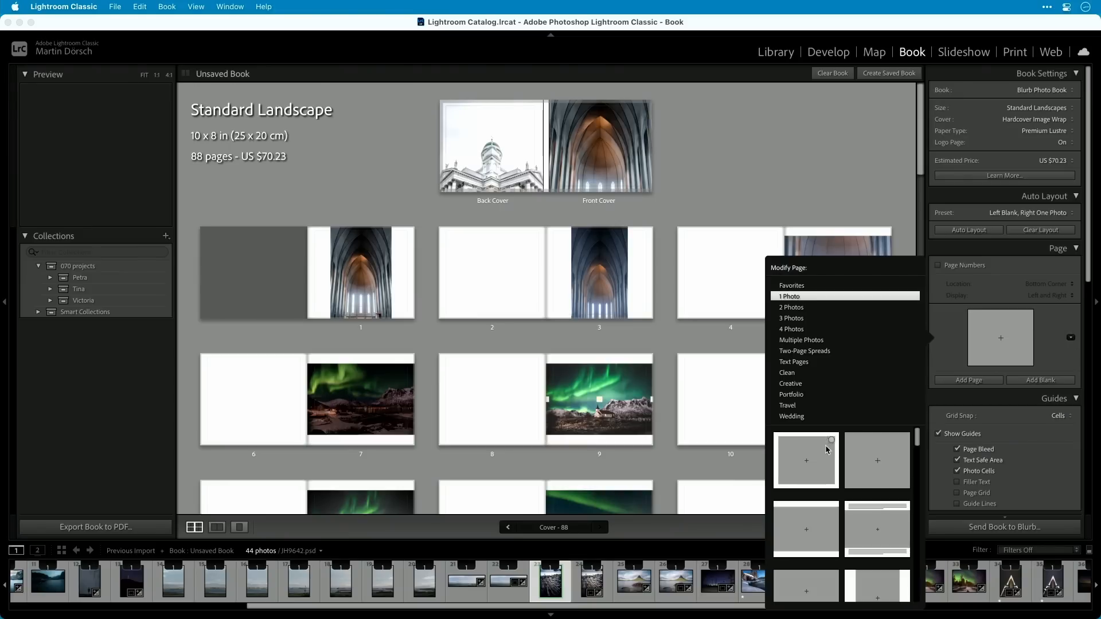
scroll(831, 525, "down", 1)
scroll(831, 525, "down", 4)
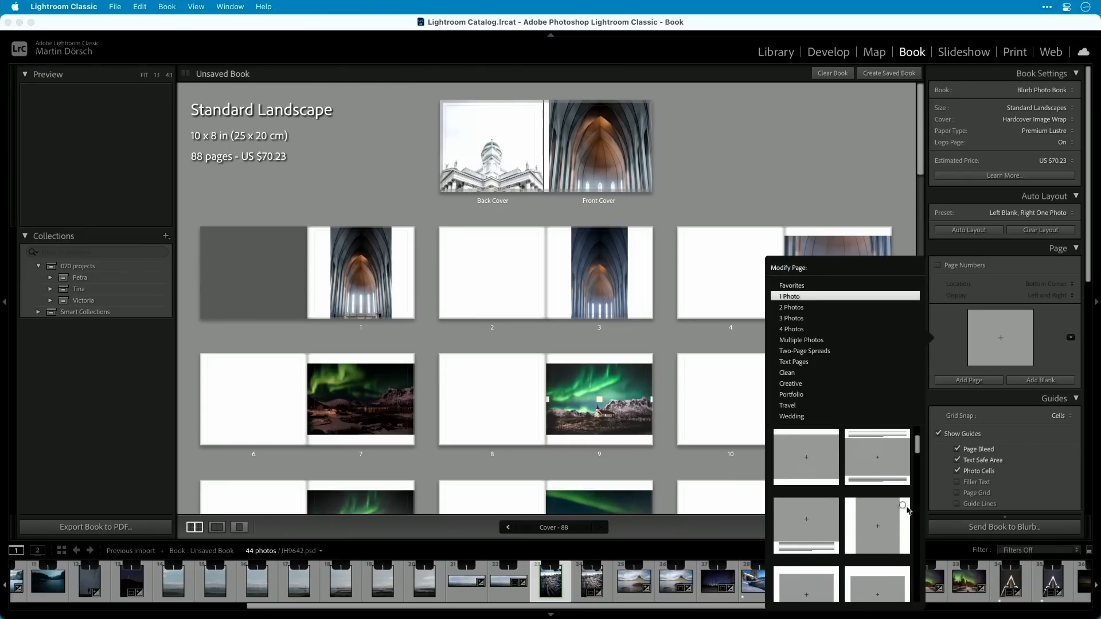
left_click(903, 454)
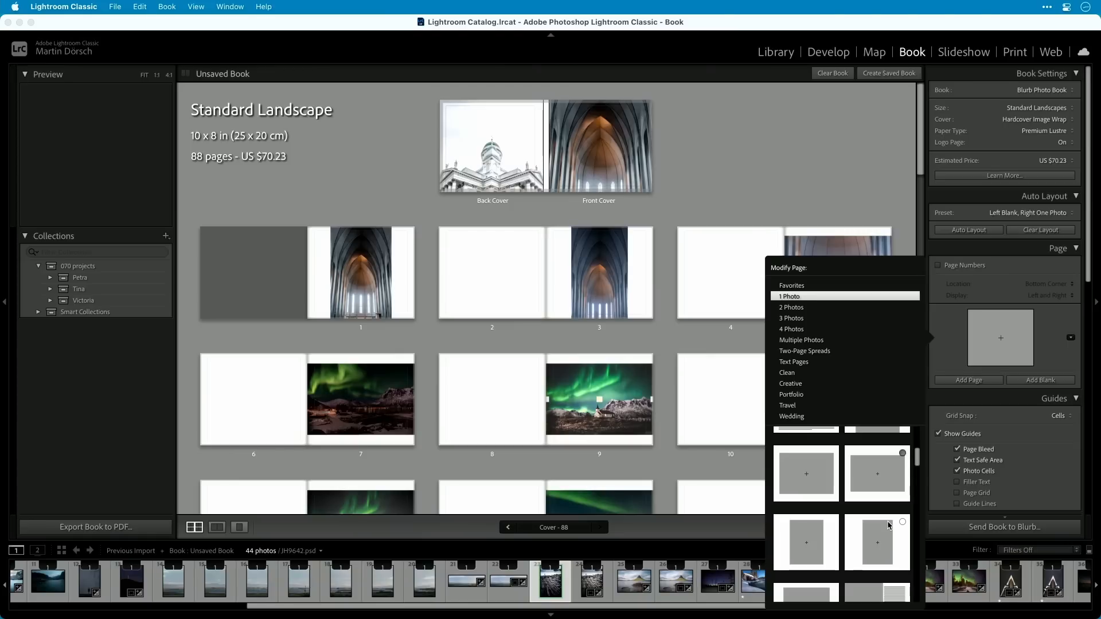
left_click(832, 521)
left_click(798, 287)
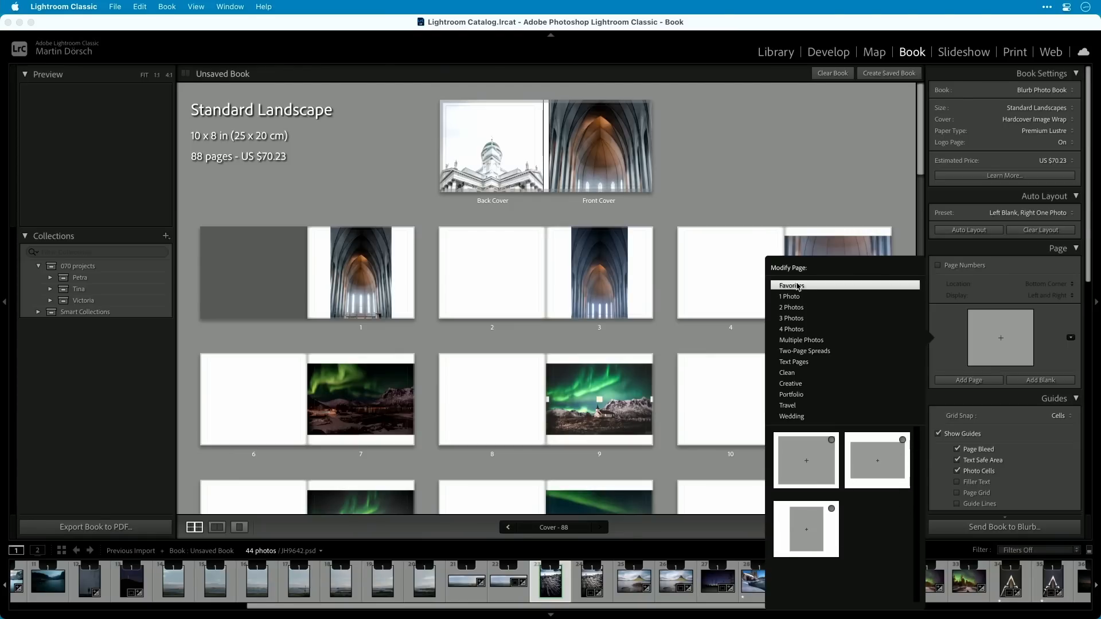
Edit the auto layout preset so left pages use Random From Favorites with only one photo per page.
left_click(1072, 213)
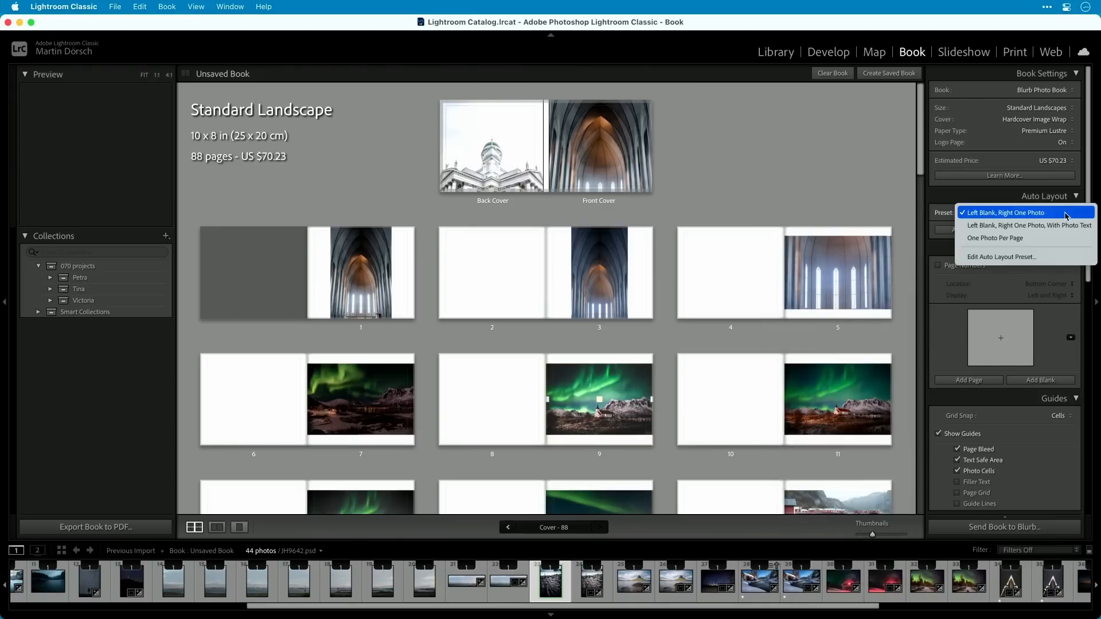
left_click(1019, 259)
left_click(498, 165)
left_click(484, 149)
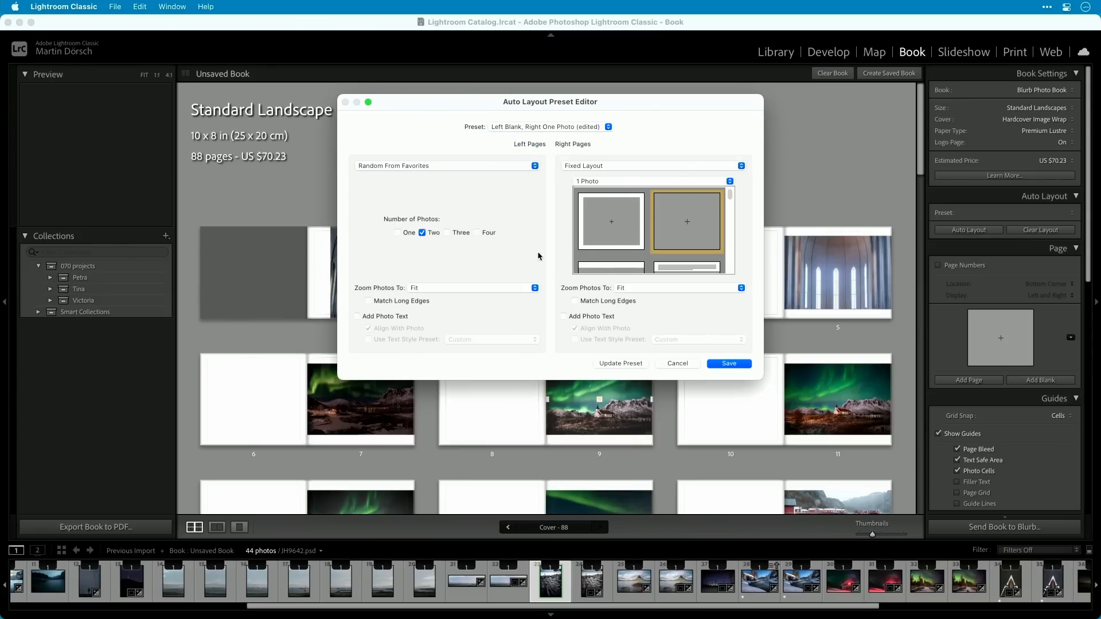
left_click(415, 233)
left_click(429, 234)
Set the right pages of the preset to Random From Favorites with only one photo per page.
left_click(646, 167)
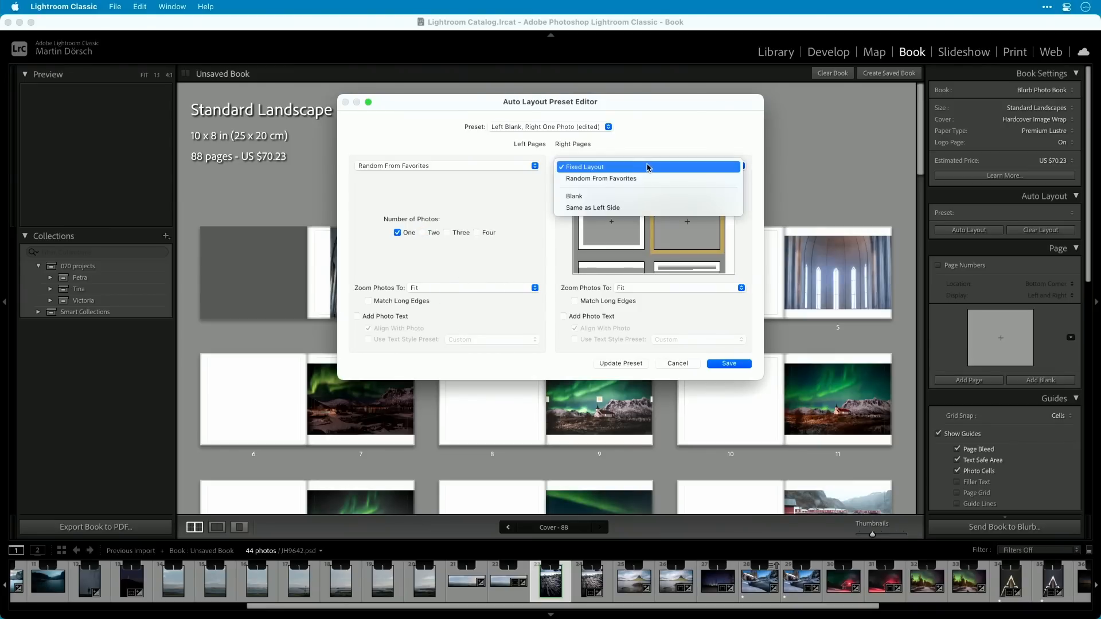
left_click(645, 179)
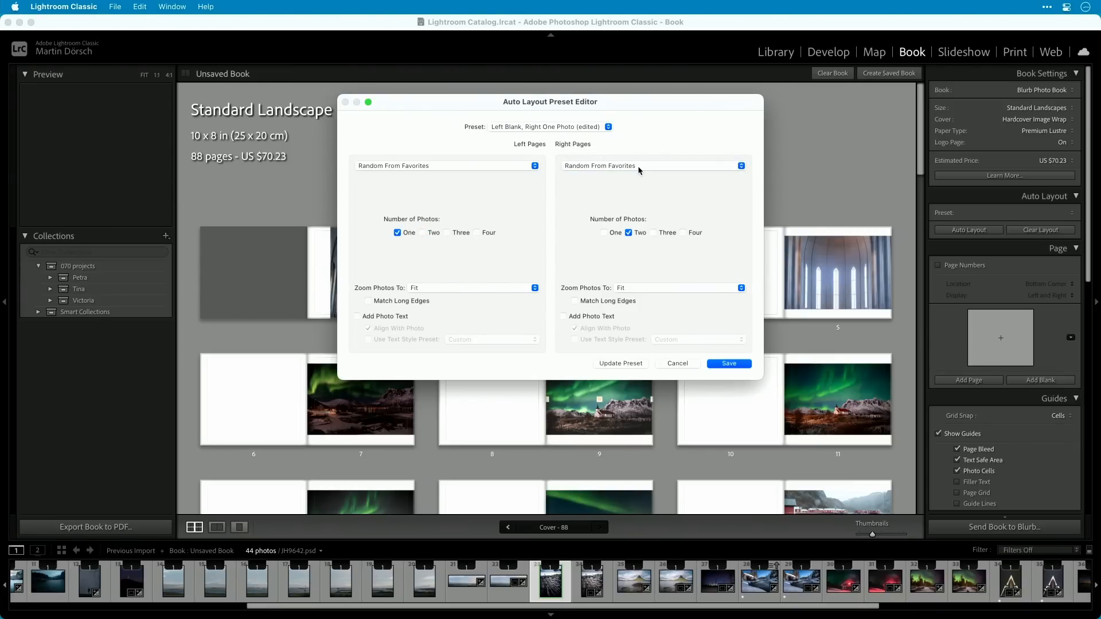
left_click(628, 233)
Save the current auto layout settings as a new preset named "1 from Favorites" and save the preset editor's changes.
left_click(595, 129)
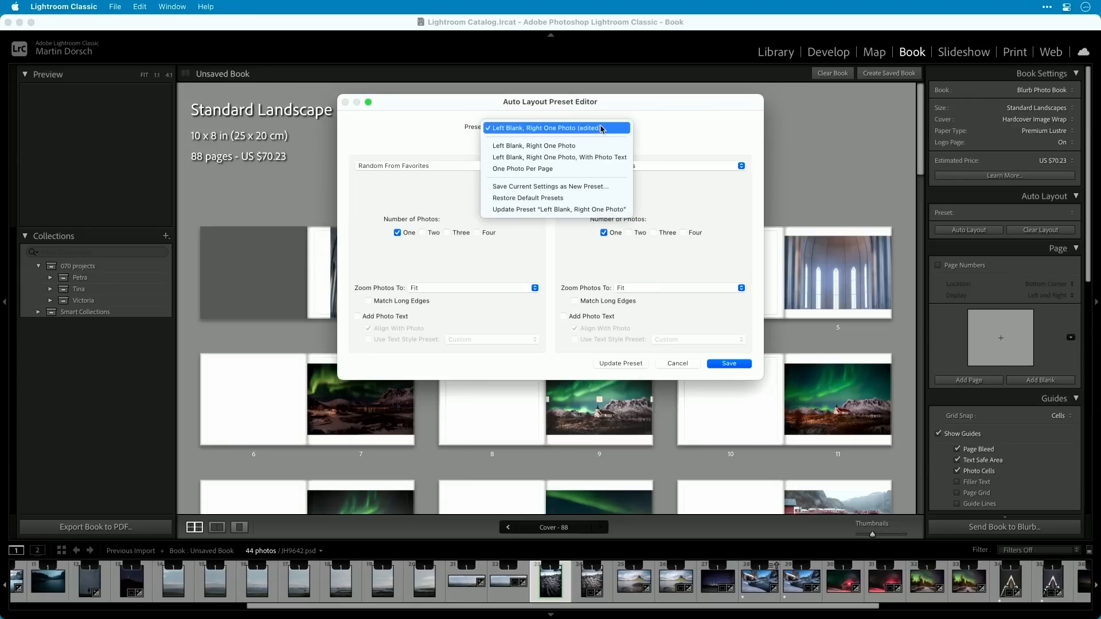
left_click(578, 186)
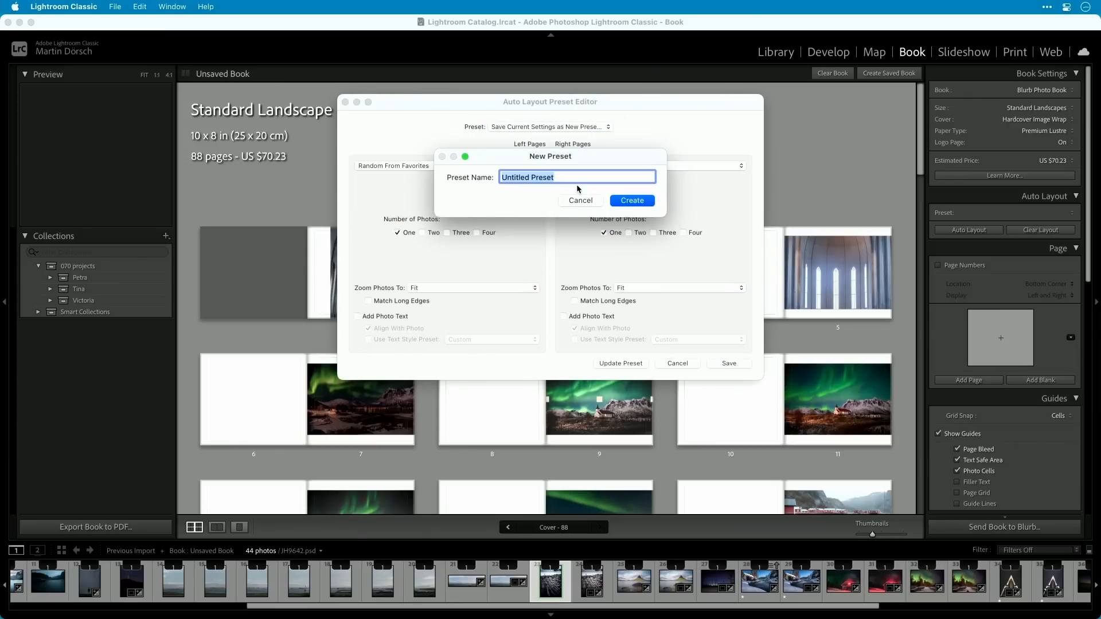
type("1 from Favorites")
left_click(641, 201)
left_click(734, 366)
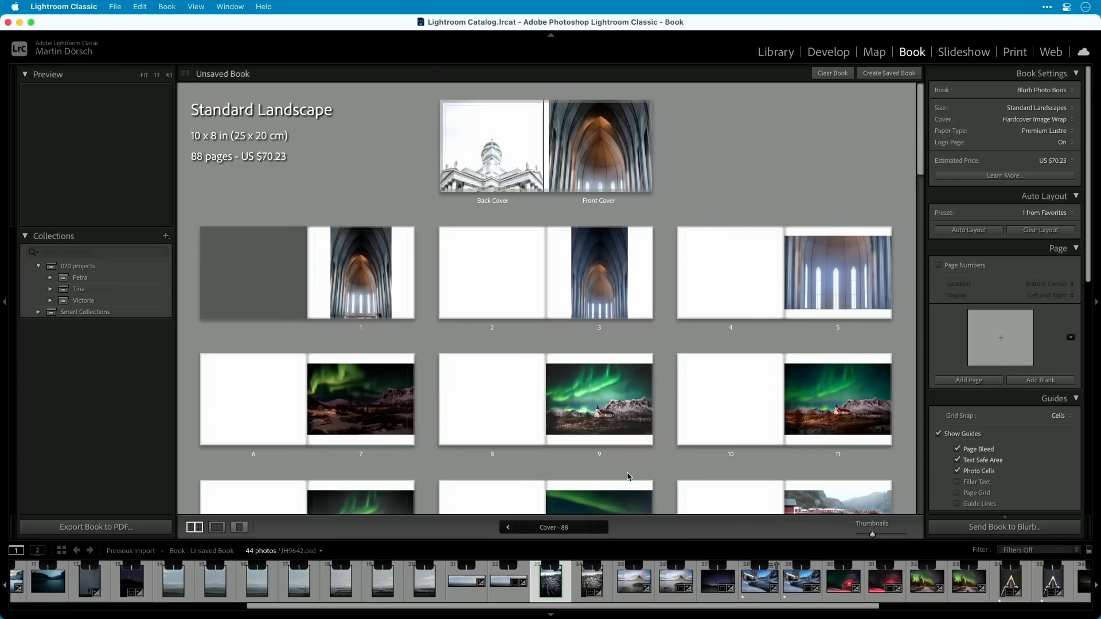
Clear the existing book layout and run the auto layout using the "1 from Favorites" preset.
left_click(1045, 232)
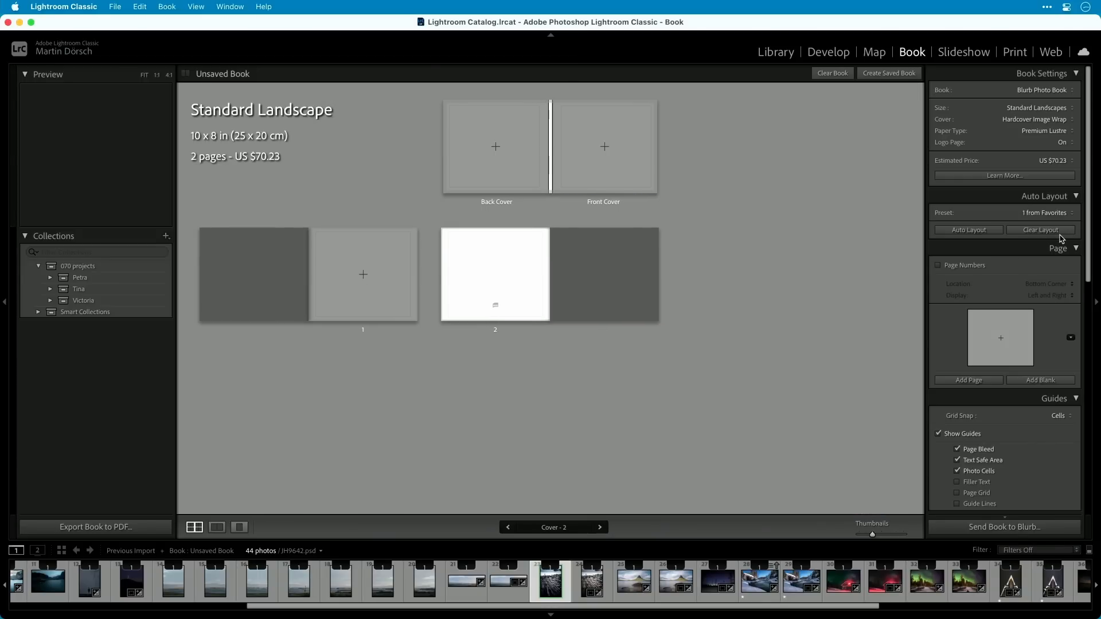
left_click(981, 230)
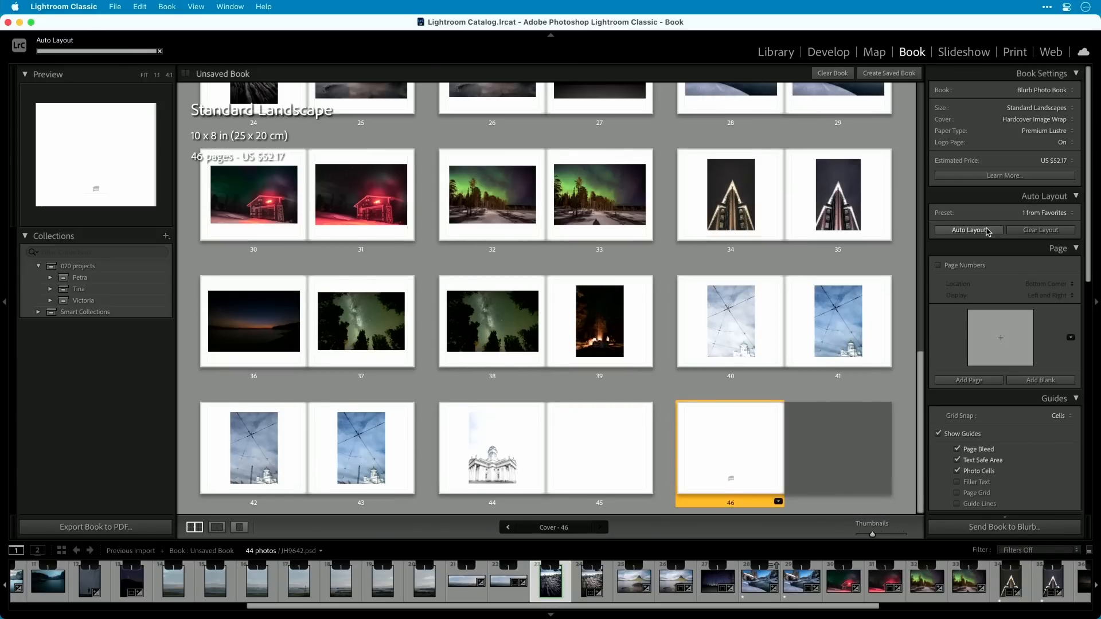
scroll(733, 360, "up", 10)
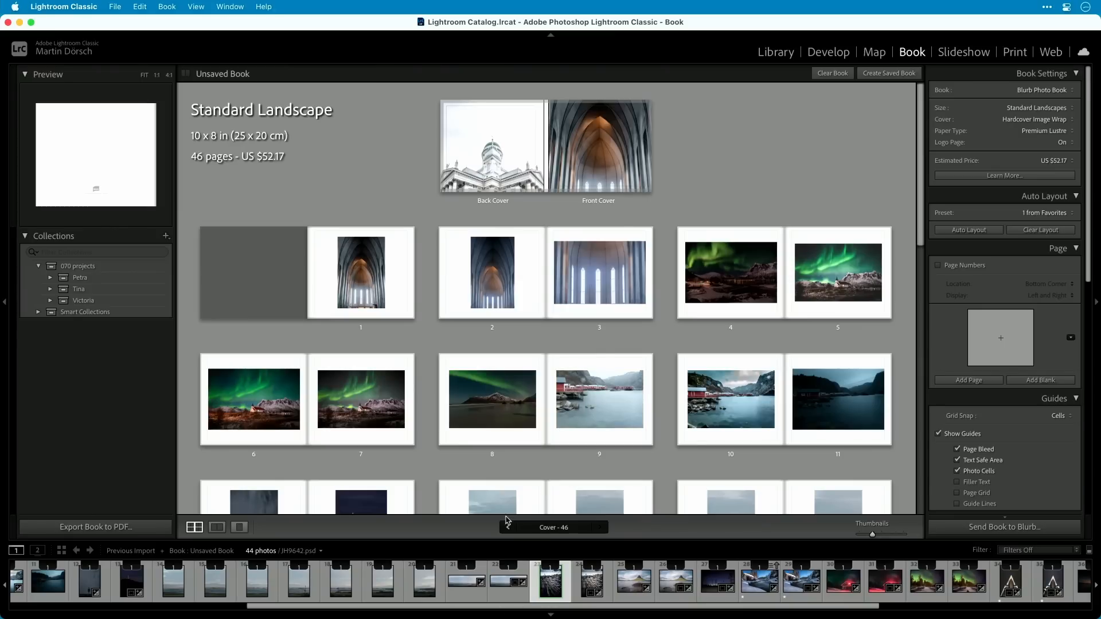
Create a saved book named "travel" in the collections.
left_click(165, 238)
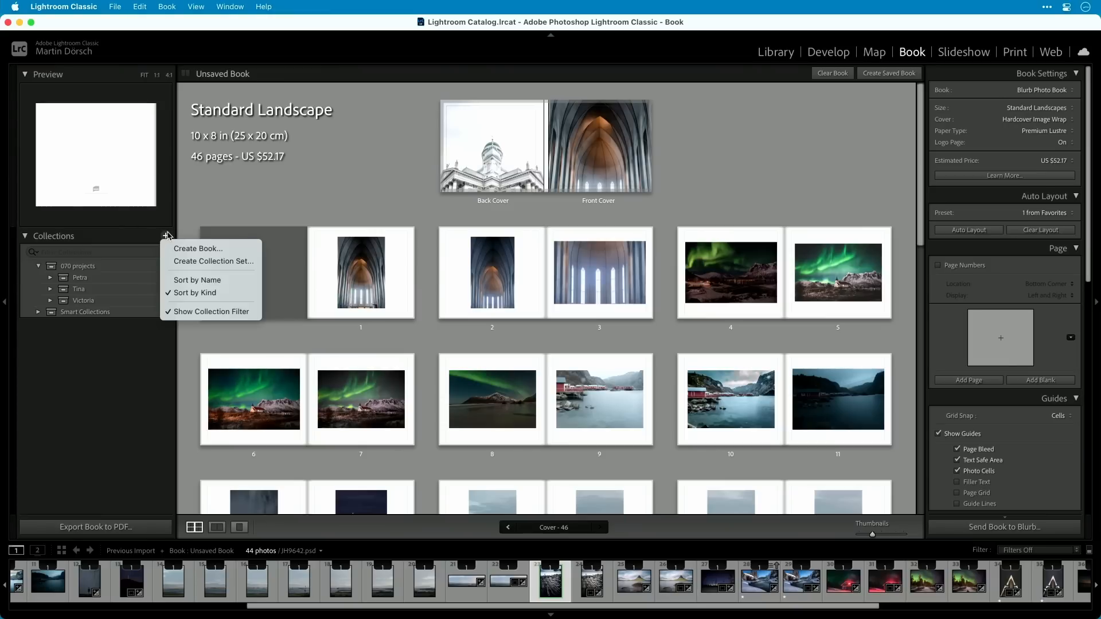
left_click(221, 250)
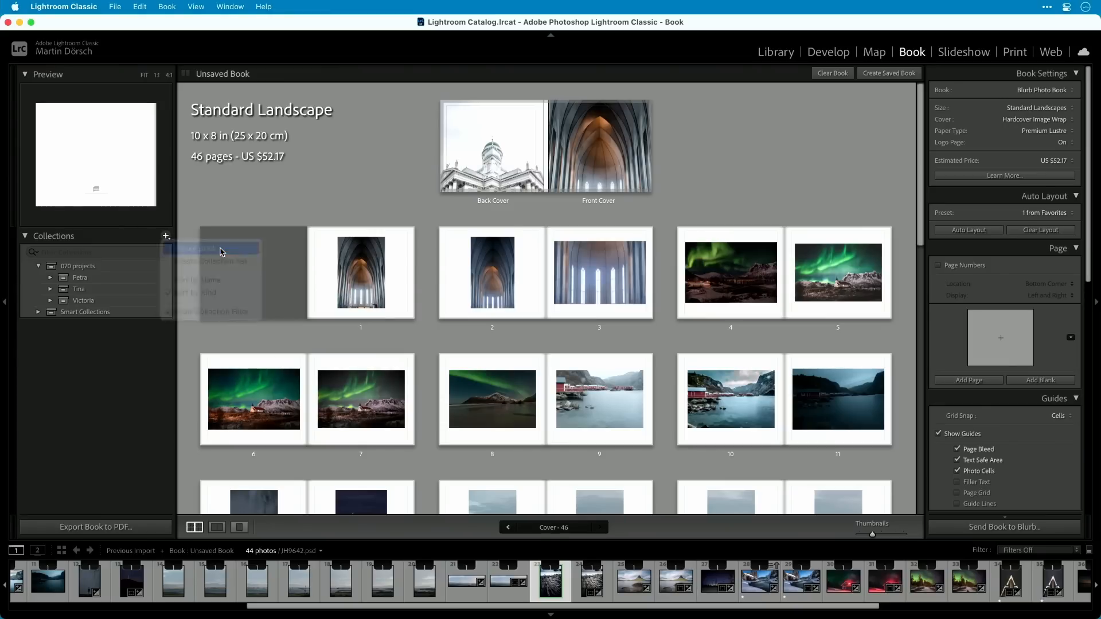
type("travel")
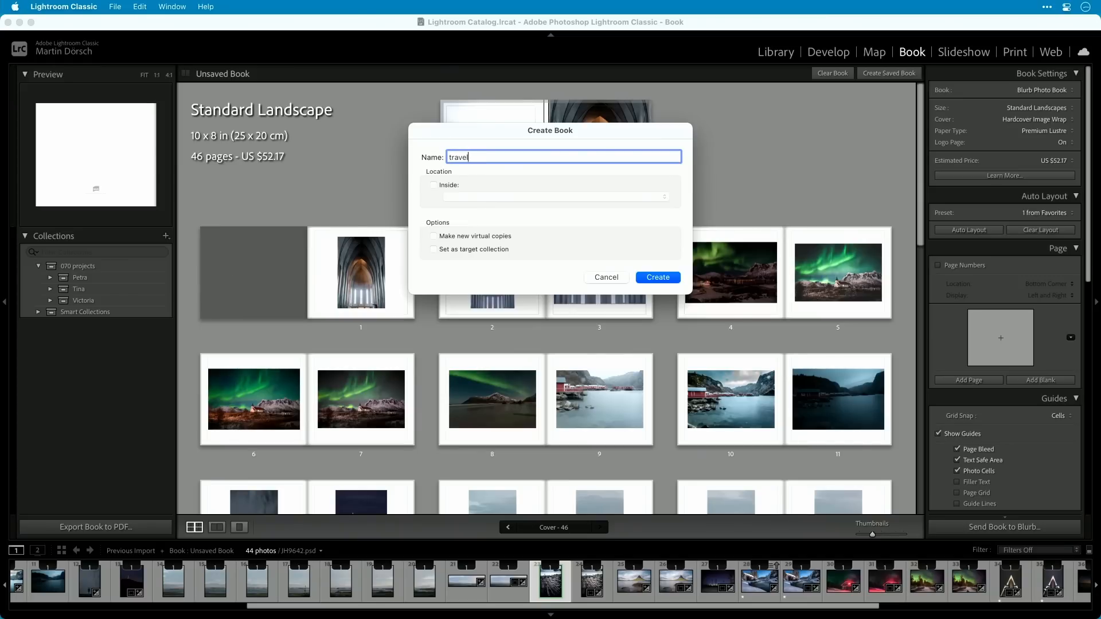
key("Return")
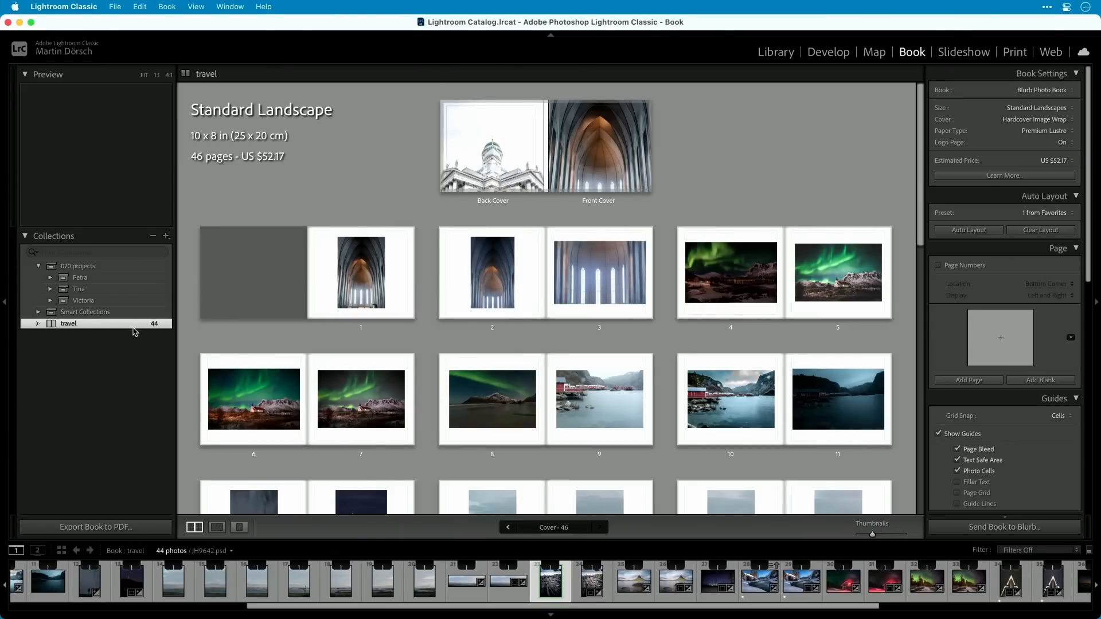
In the Library, remove the first church interior photo and three surplus photos of northern lights over snowy mountains from the travel collection.
left_click(780, 57)
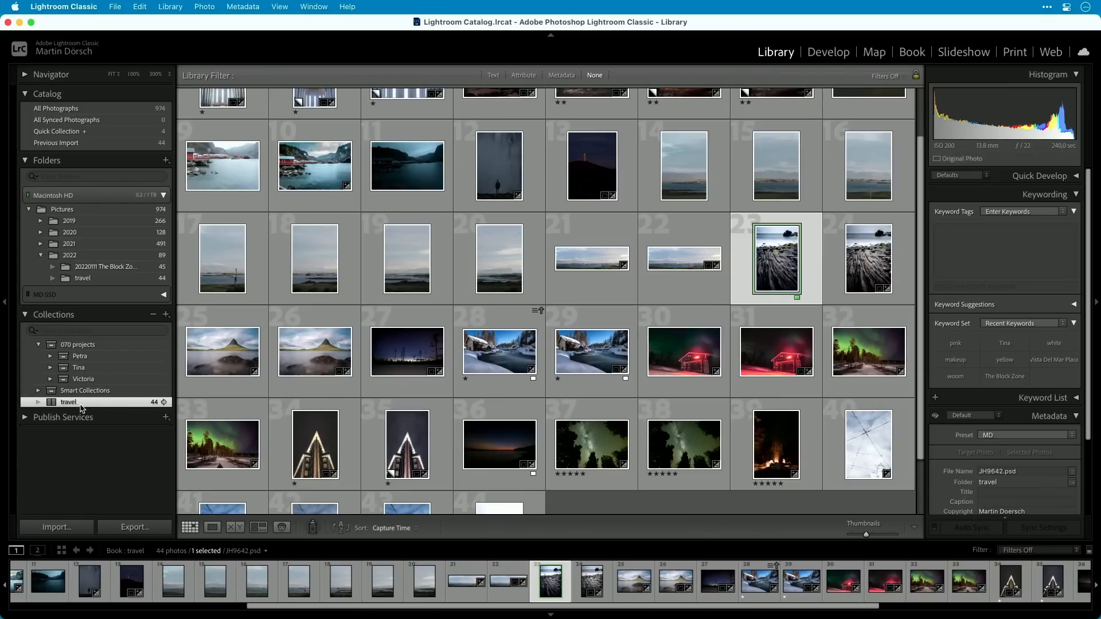
scroll(579, 424, "up", 2)
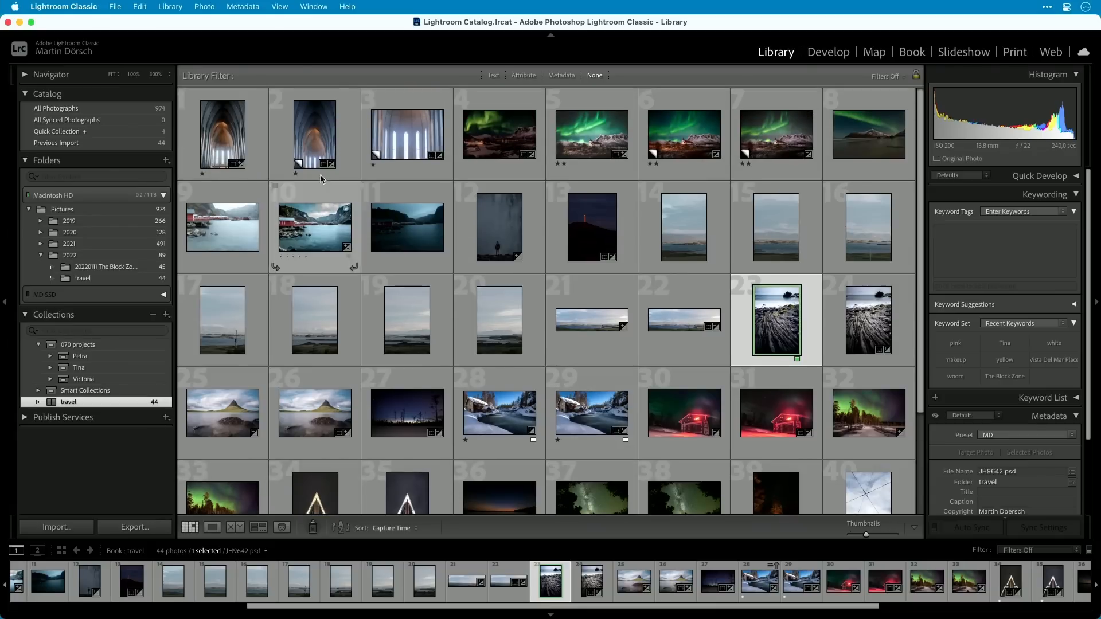
left_click(232, 143)
key("Delete")
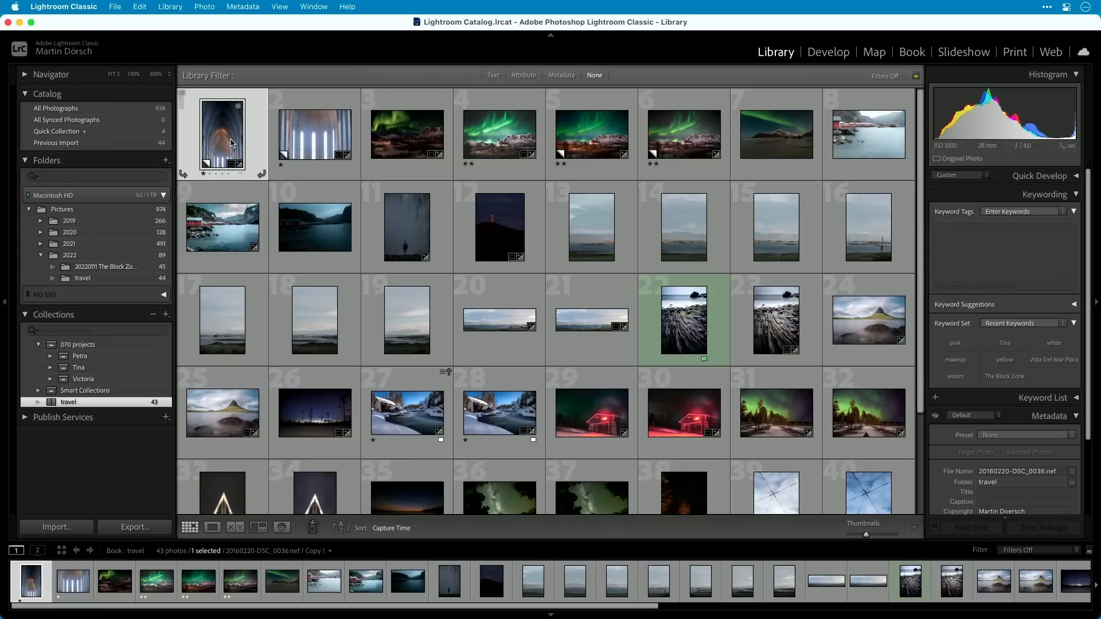
left_click(417, 139)
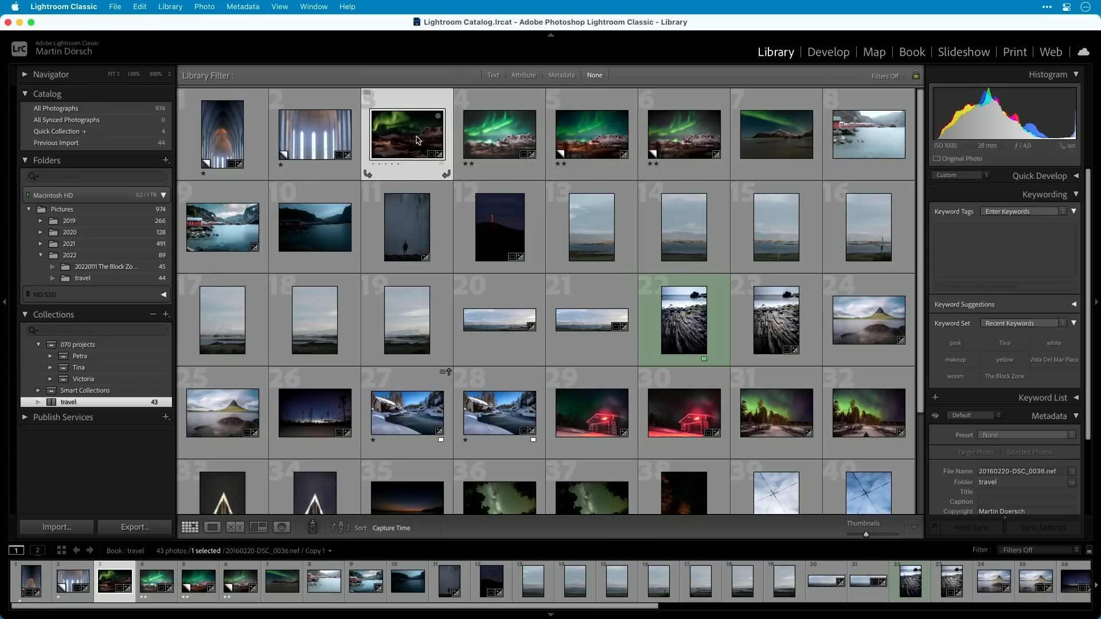
key("Delete")
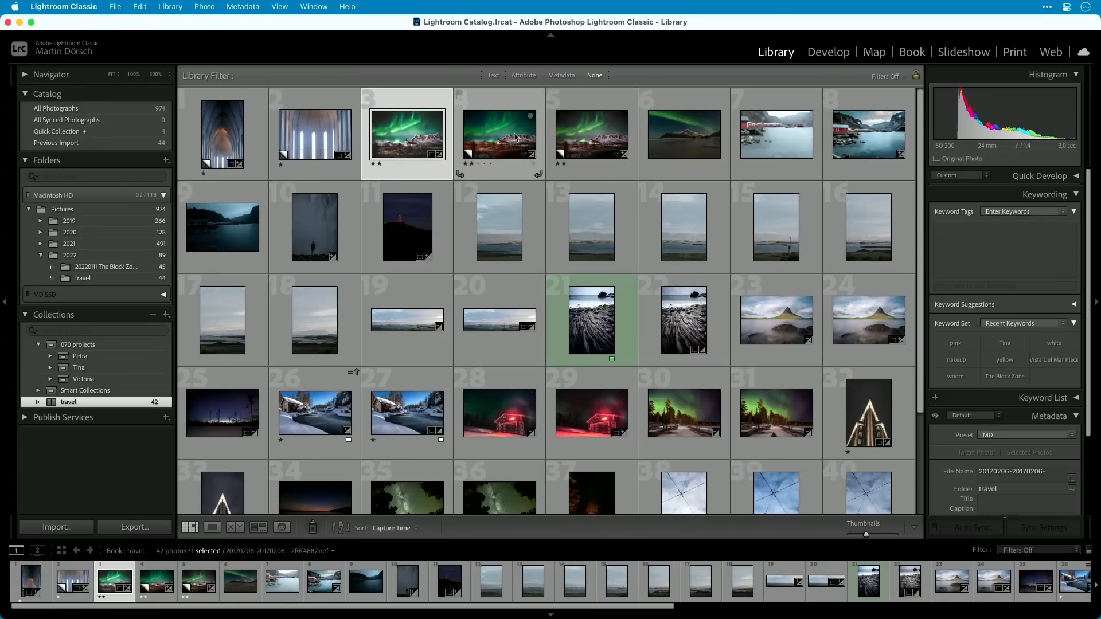
left_click(515, 137)
key("Delete")
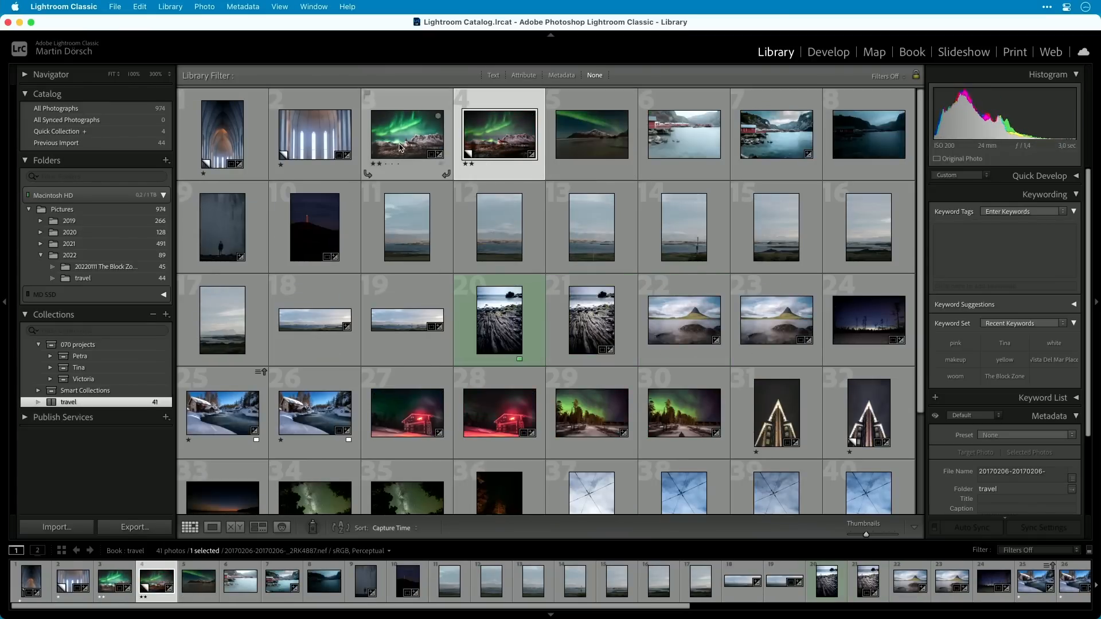
left_click(400, 147)
key("Delete")
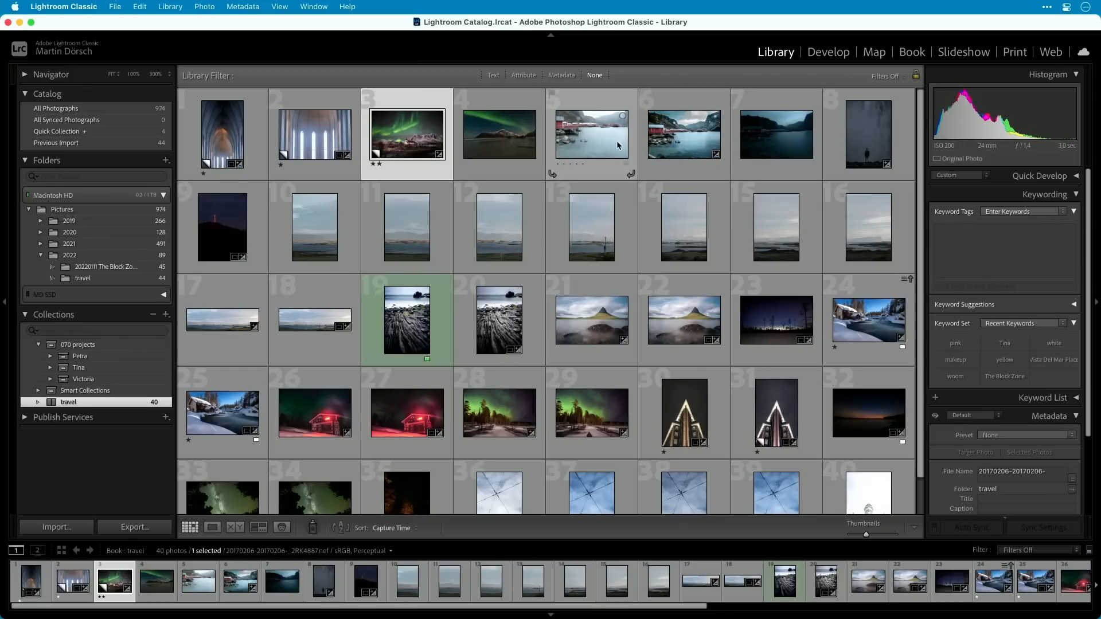
Remove the harbor and fjord photos, the foggy figure, the dark hill and the portrait seascapes from the travel collection.
left_click(617, 139)
key("Delete")
key("Delete")
key("Delete")
key("Delete")
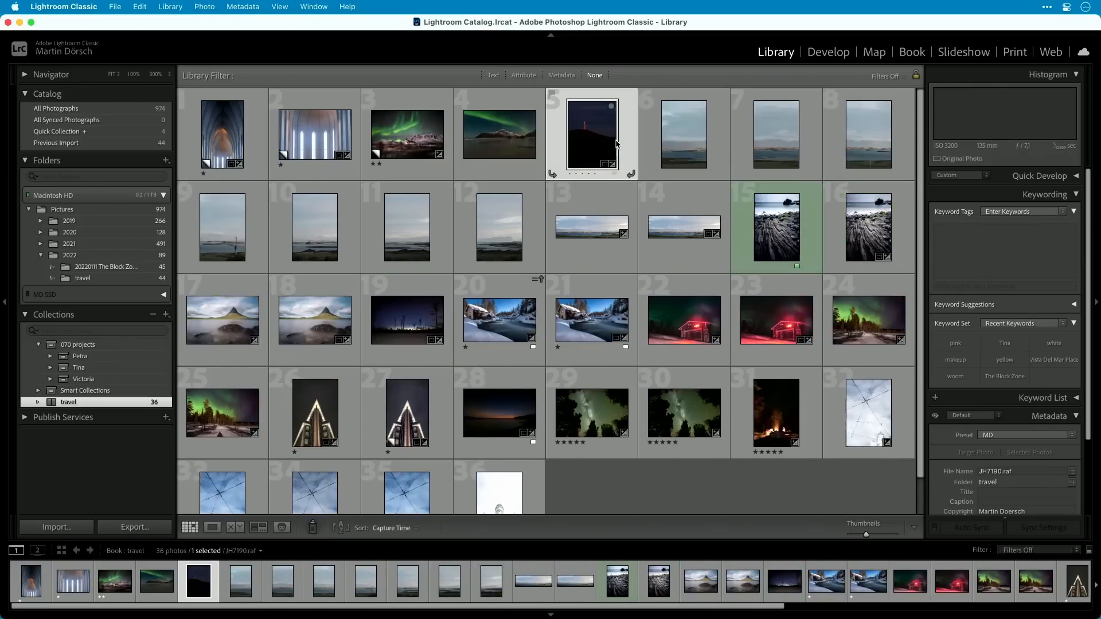
key("Delete")
left_click(413, 231, "shift")
Remove the duplicate panorama, the second rocky beach photo and the second mountain lake photo from the travel collection.
key("Delete")
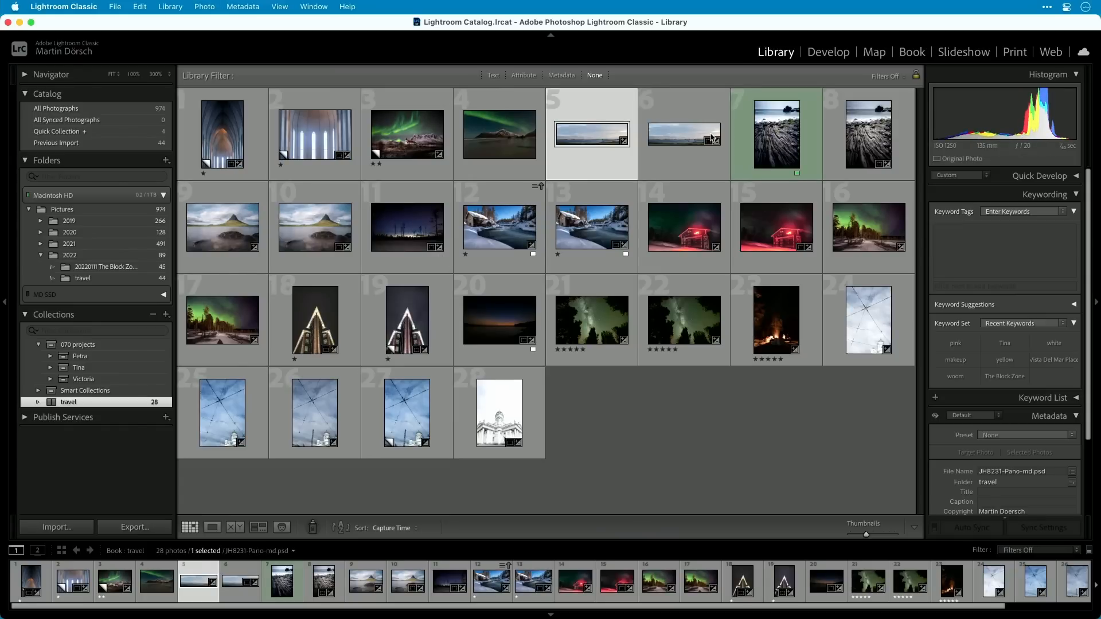
key("Delete")
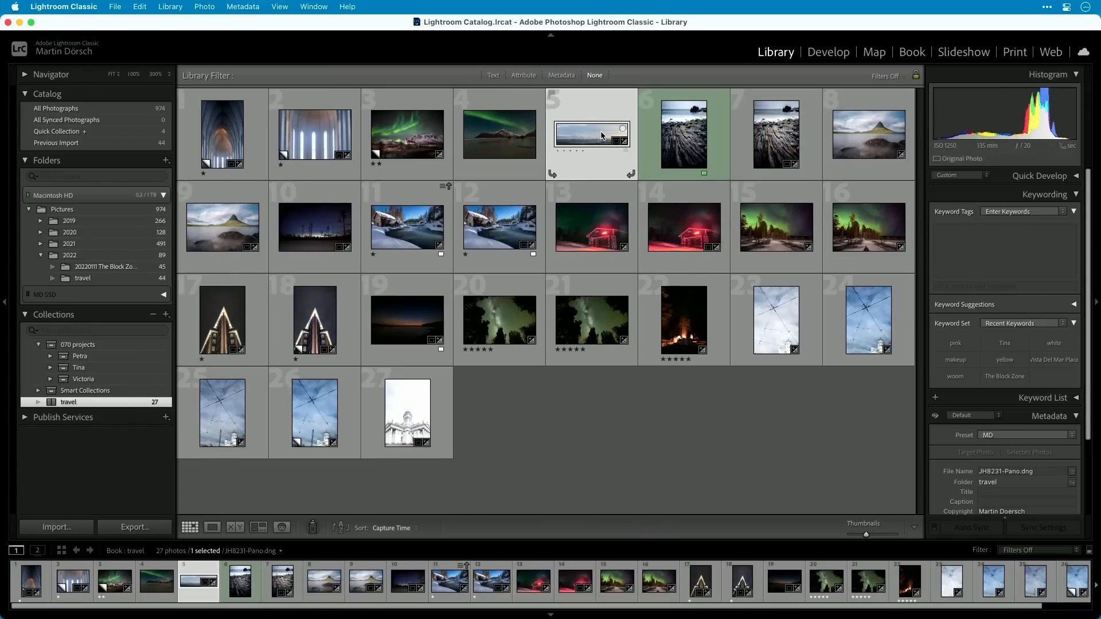
left_click(769, 146)
key("Delete")
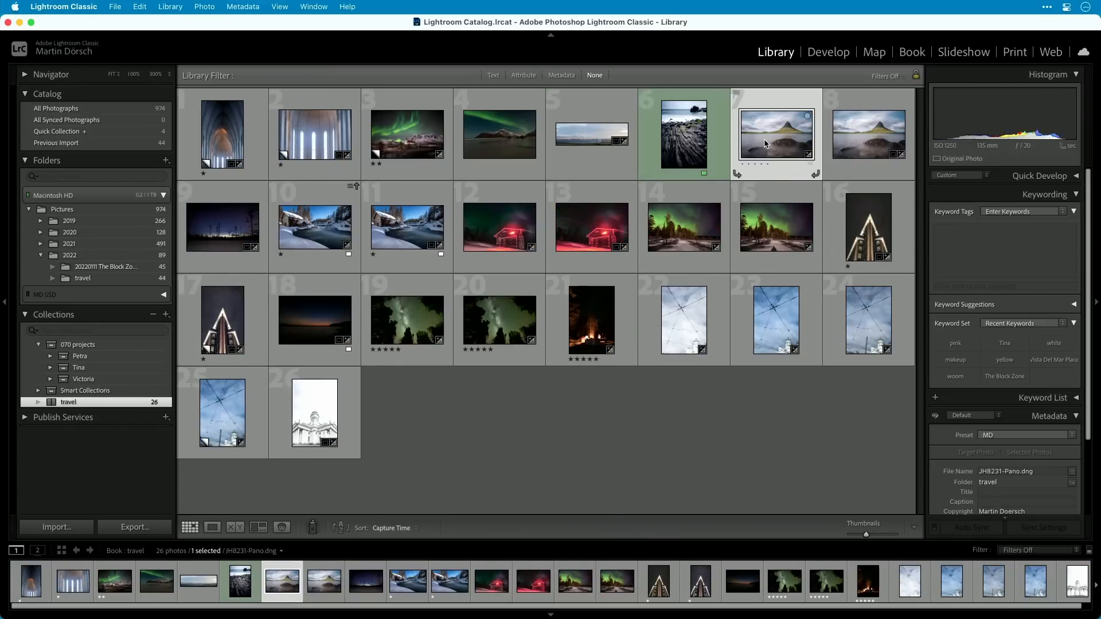
left_click(886, 143)
key("e")
key("Delete")
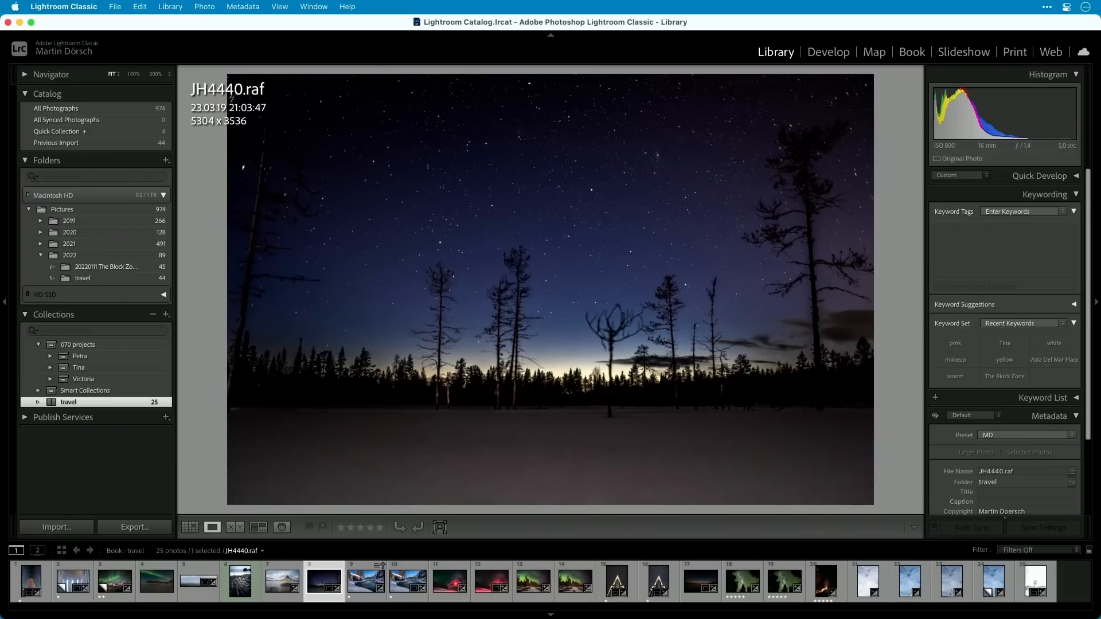
Compare the two snowy cabin photos at full view and remove the second one from the travel collection.
key("Right")
key("Right")
key("Left")
key("Left")
key("Right")
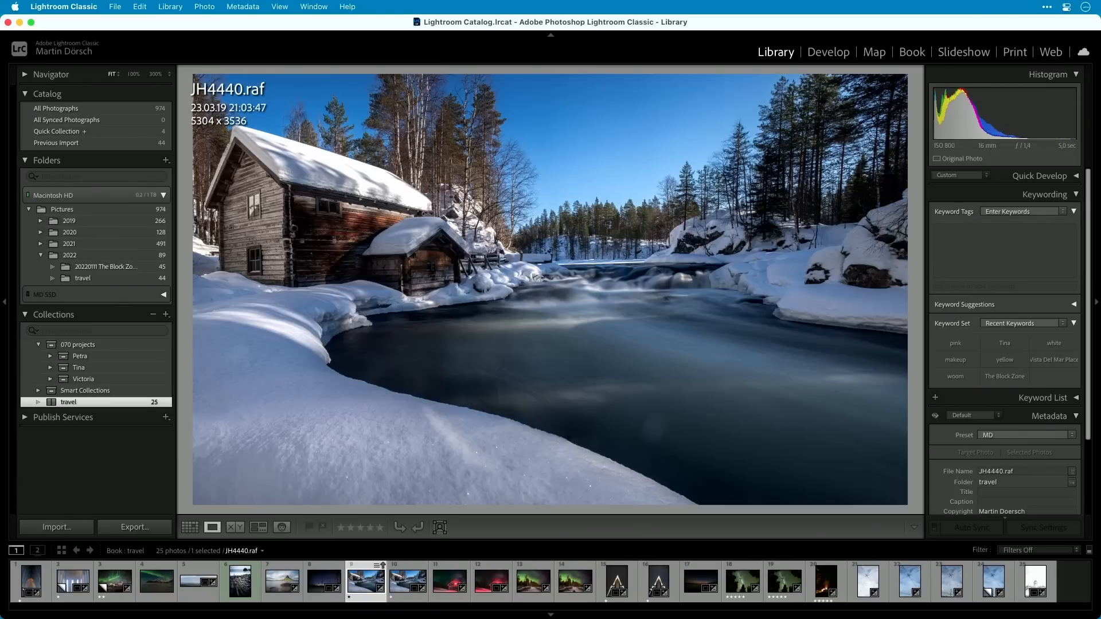
key("Right")
key("Delete")
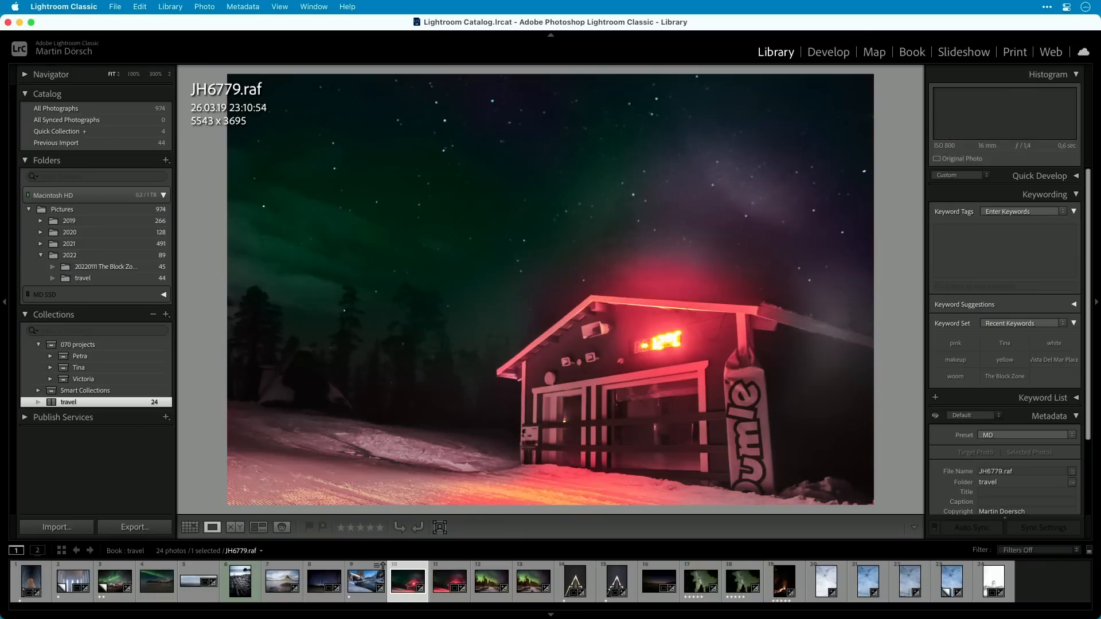
Remove the second photo of the red-lit hut and one duplicate of the aurora forest road from the travel collection.
key("Right")
key("Delete")
key("Right")
key("Delete")
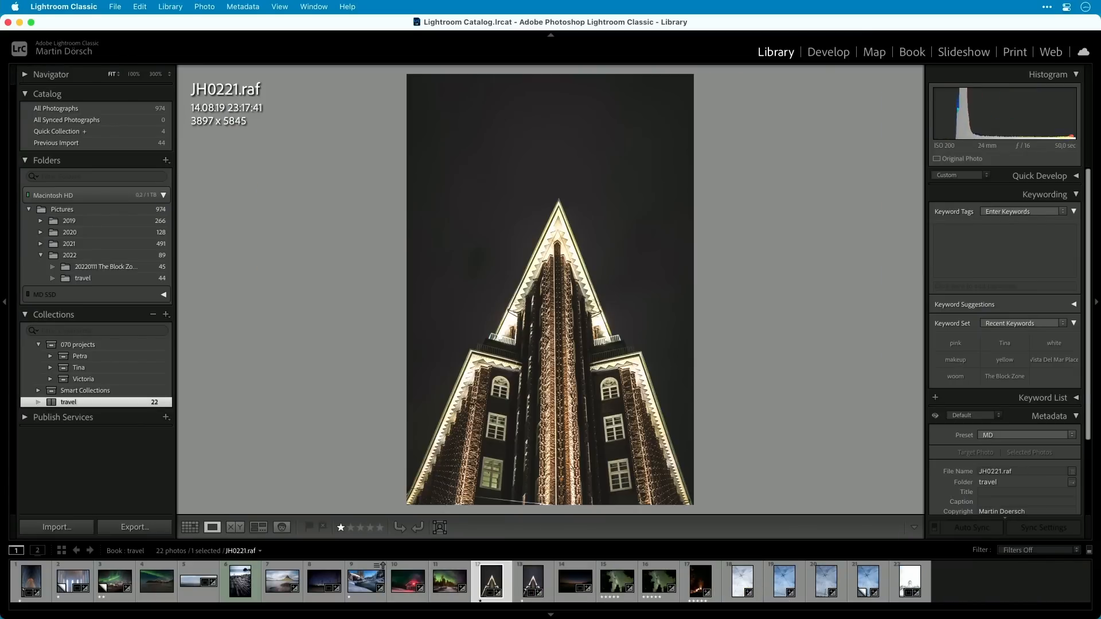
Compare the two photos of the illuminated pointed building and remove the first one from the travel collection.
key("Right")
key("Left")
key("Right")
key("Left")
key("Right")
key("Left")
key("Right")
key("Right")
key("Left")
Remove the dark sunset lake photo, the second Milky Way photo and the campfire photo from the travel collection.
key("Right")
key("Delete")
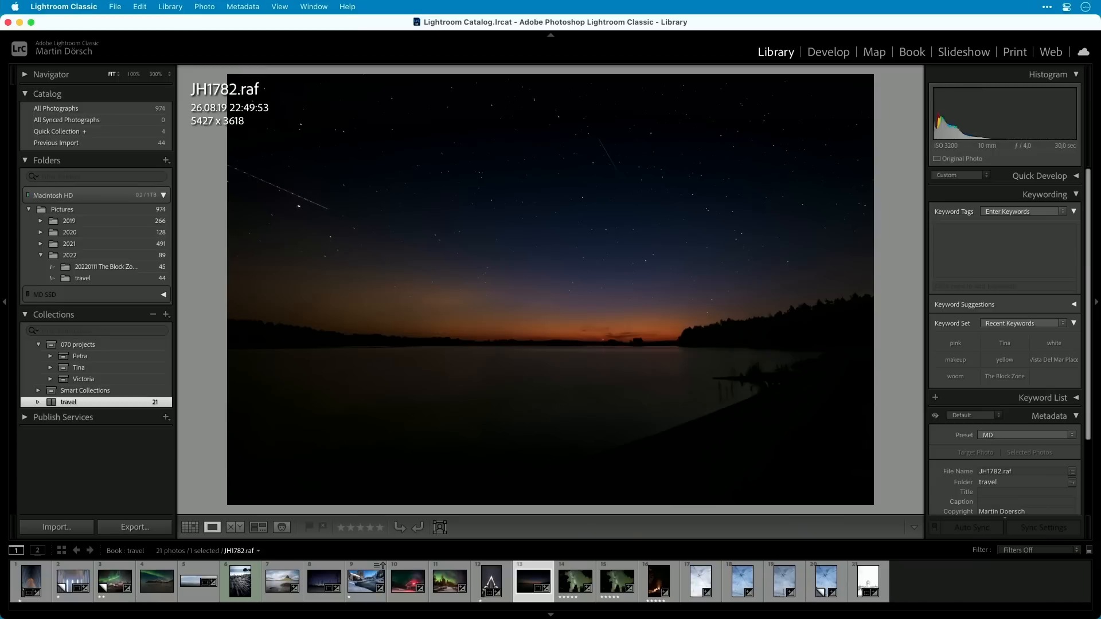
key("Right")
key("Left")
key("Delete")
key("Right")
key("Left")
key("Right")
key("Delete")
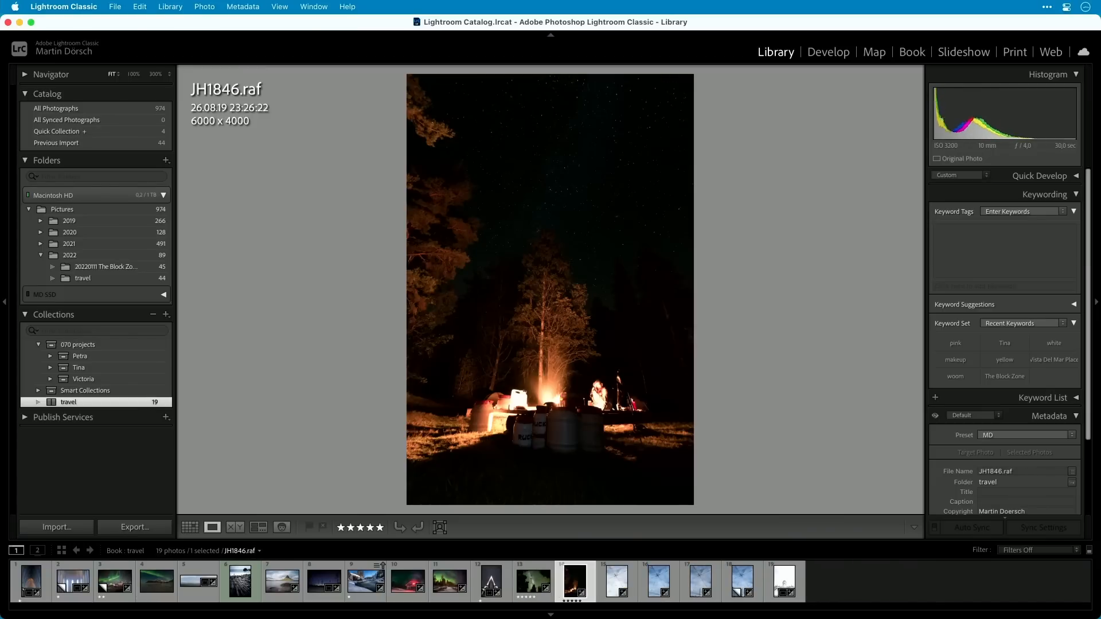
Remove all but one of the overhead wires photos and the white cathedral photo from the collection, and return to the grid.
key("Right")
key("Left")
key("Delete")
key("Right")
key("Left")
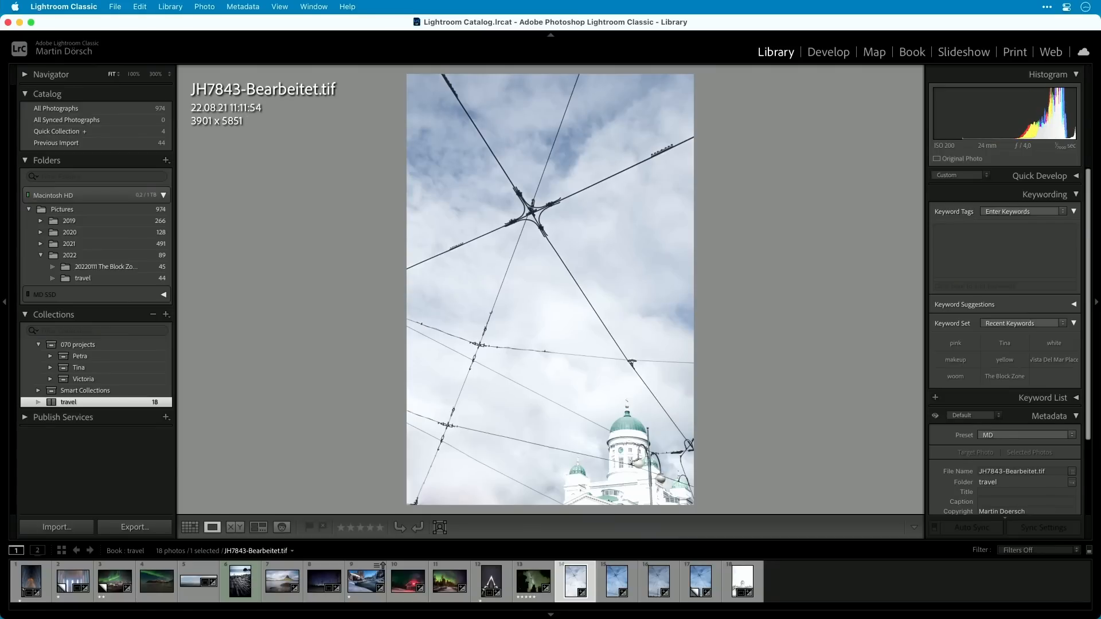
key("Delete")
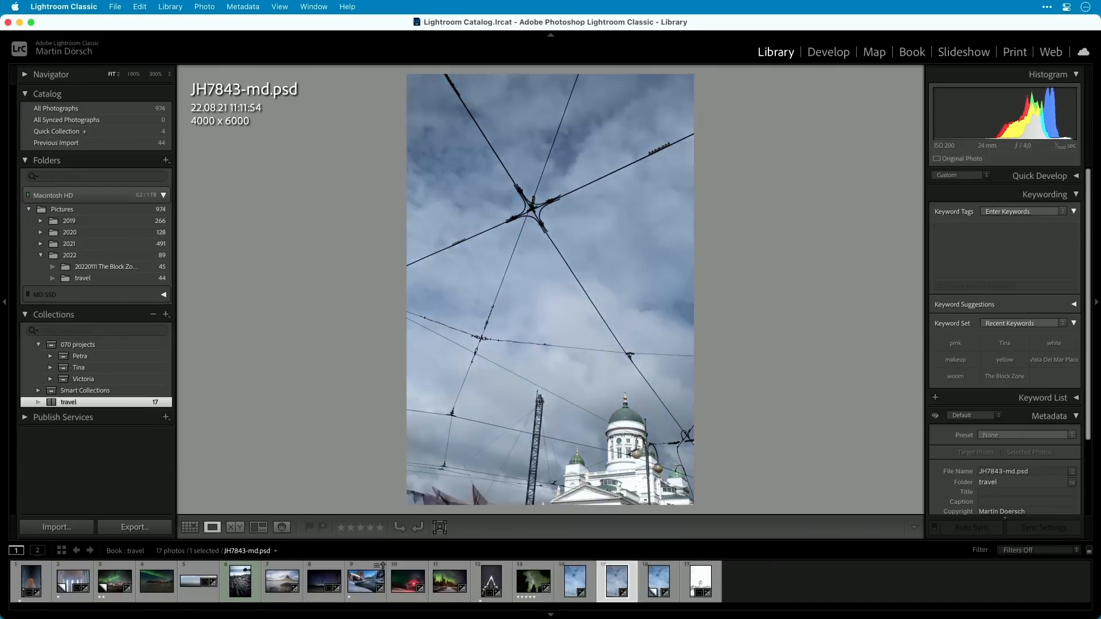
key("Delete")
key("Delete")
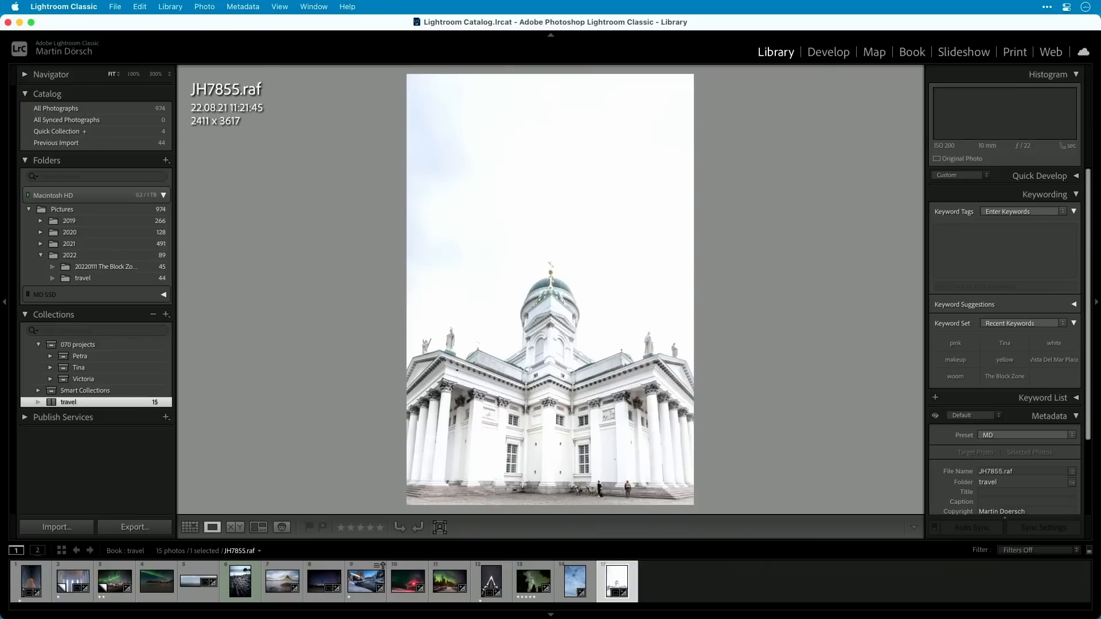
key("Delete")
key("g")
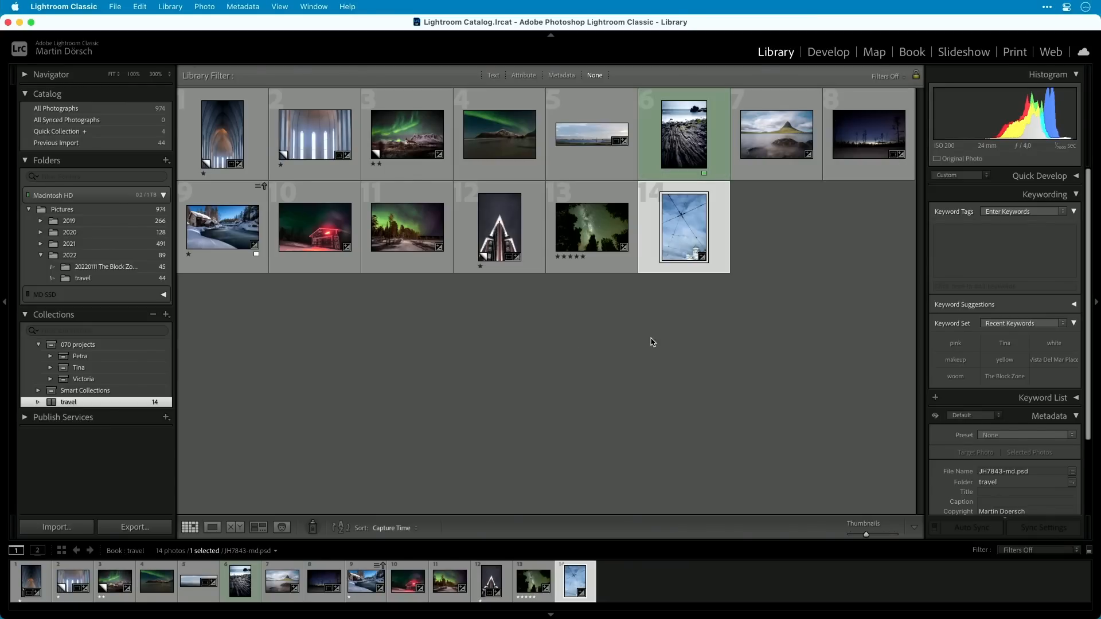
Reopen the travel book, clear its layout and run the auto layout again with the "1 from Favorites" preset.
mouse_move(164, 404)
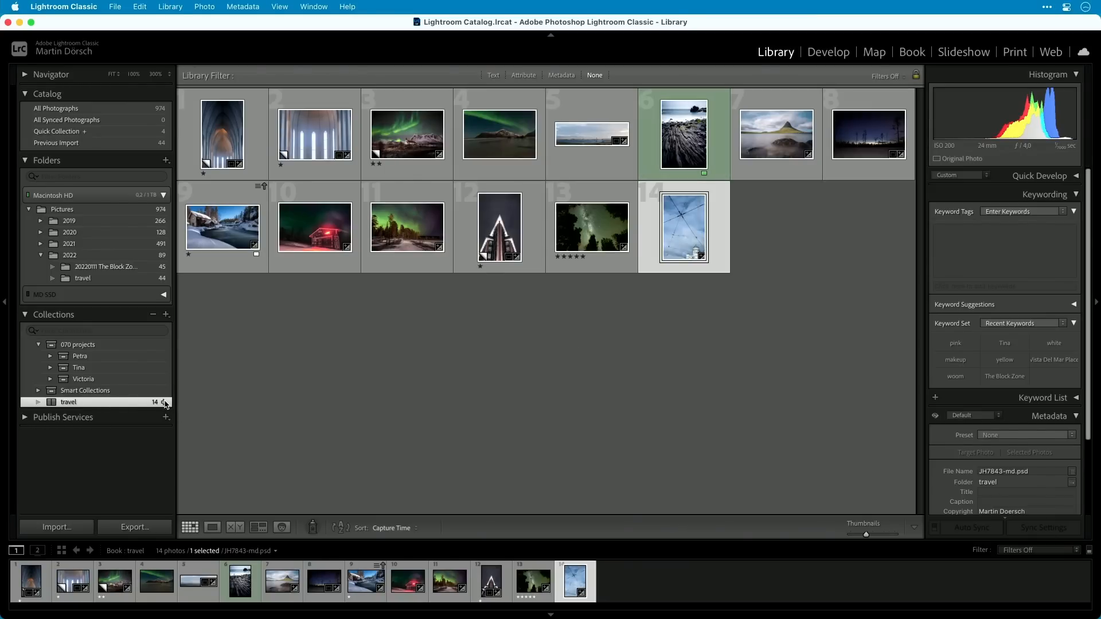
left_click(164, 403)
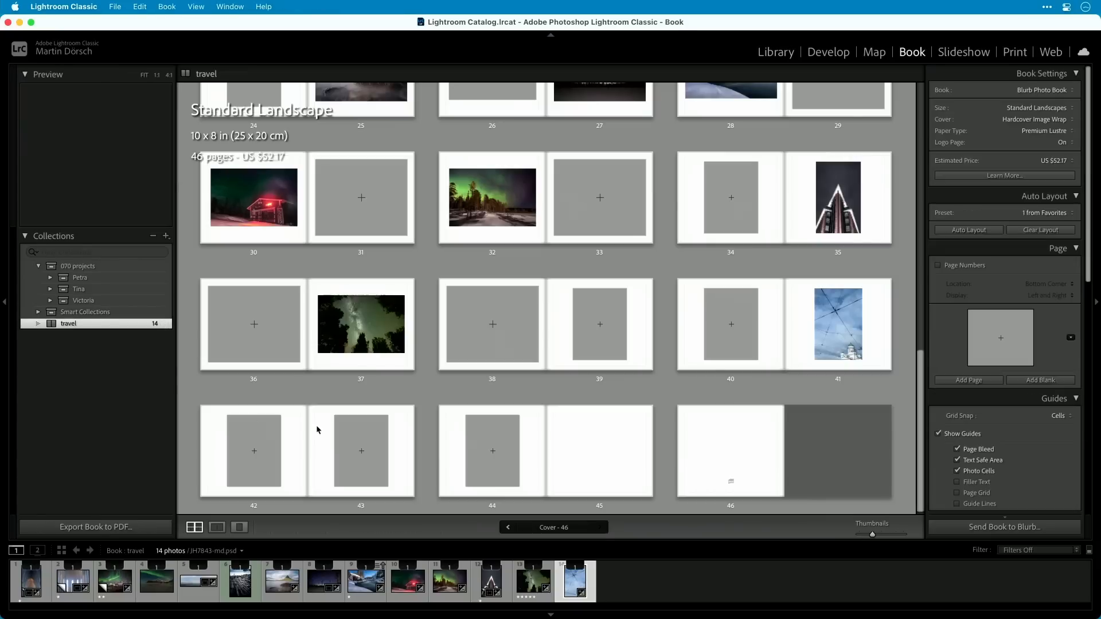
left_click(1039, 230)
left_click(975, 230)
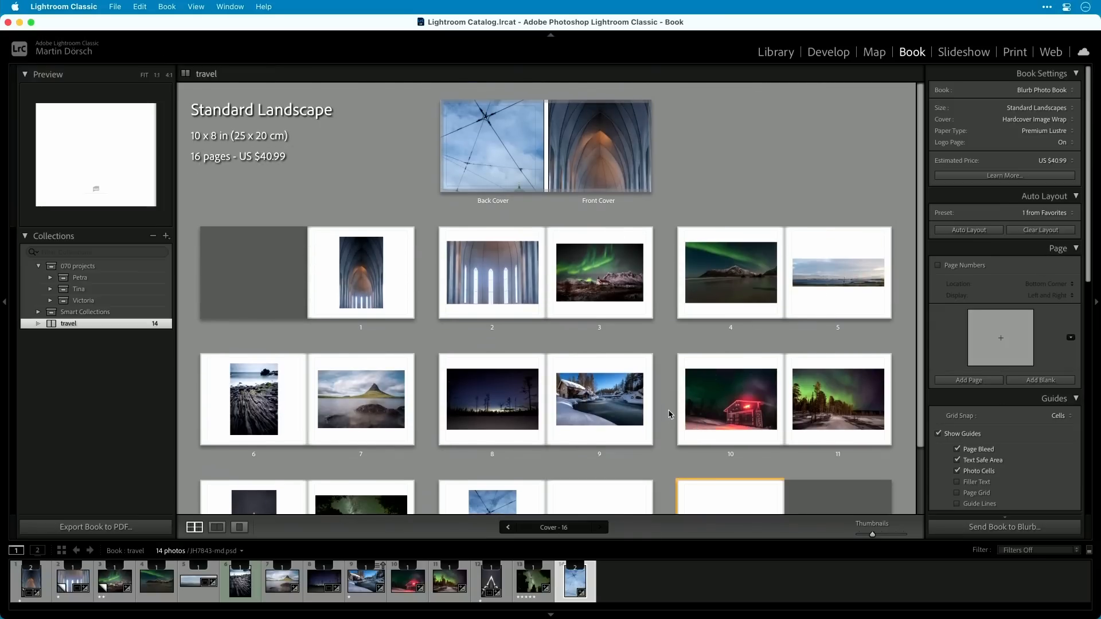
scroll(654, 455, "down", 3)
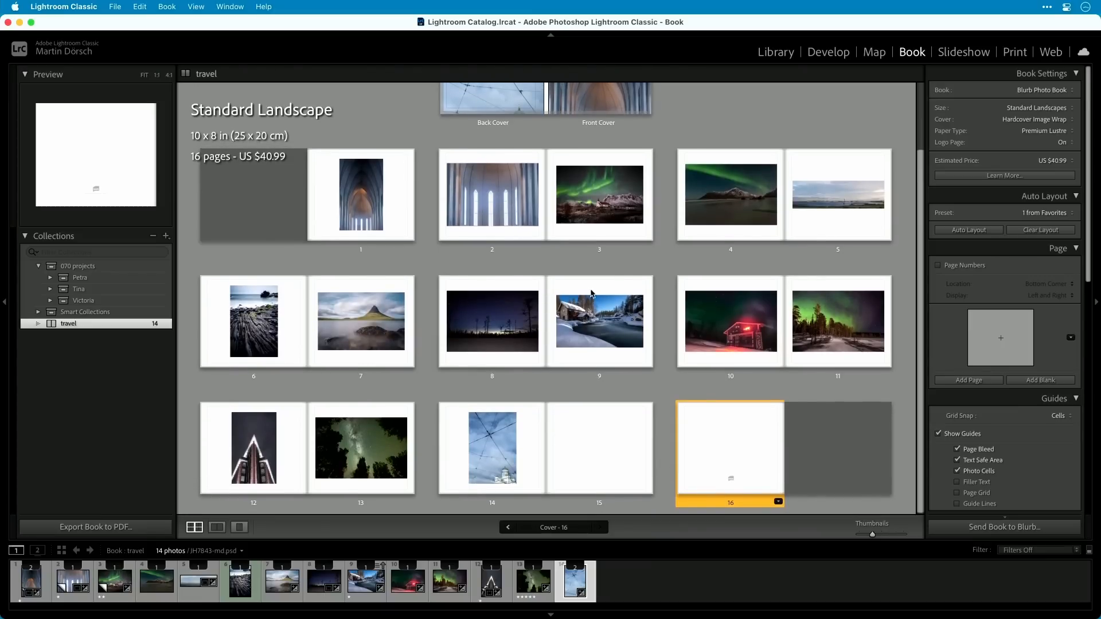
Try the smaller landscape favorite layout on page 1, and switch the page to the largest single-photo favorite layout.
scroll(677, 338, "up", 3)
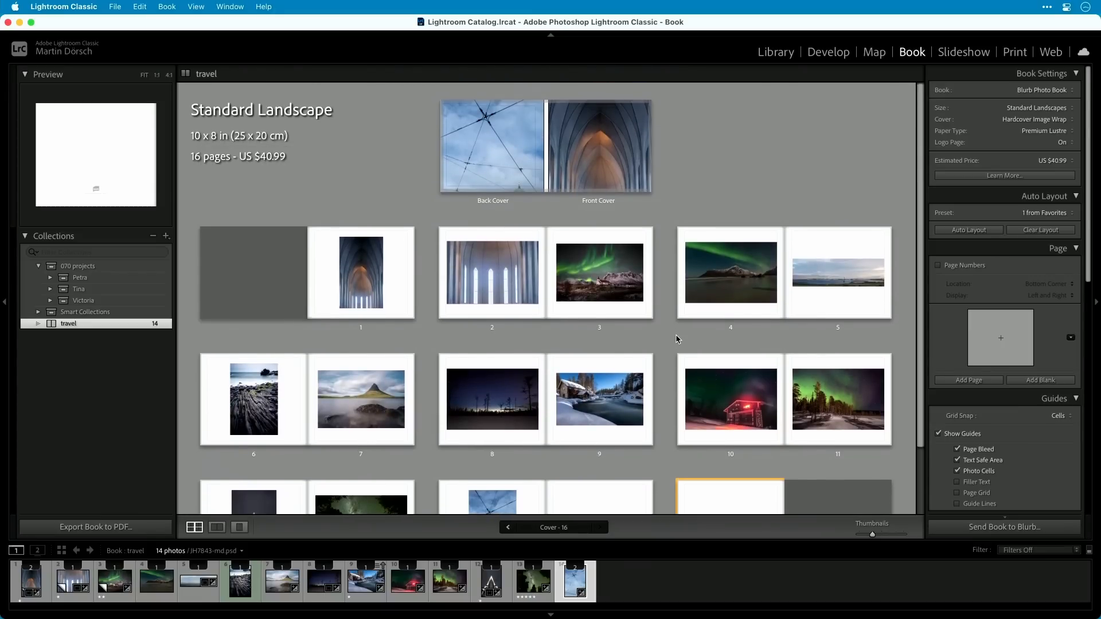
left_click(403, 308)
left_click(410, 327)
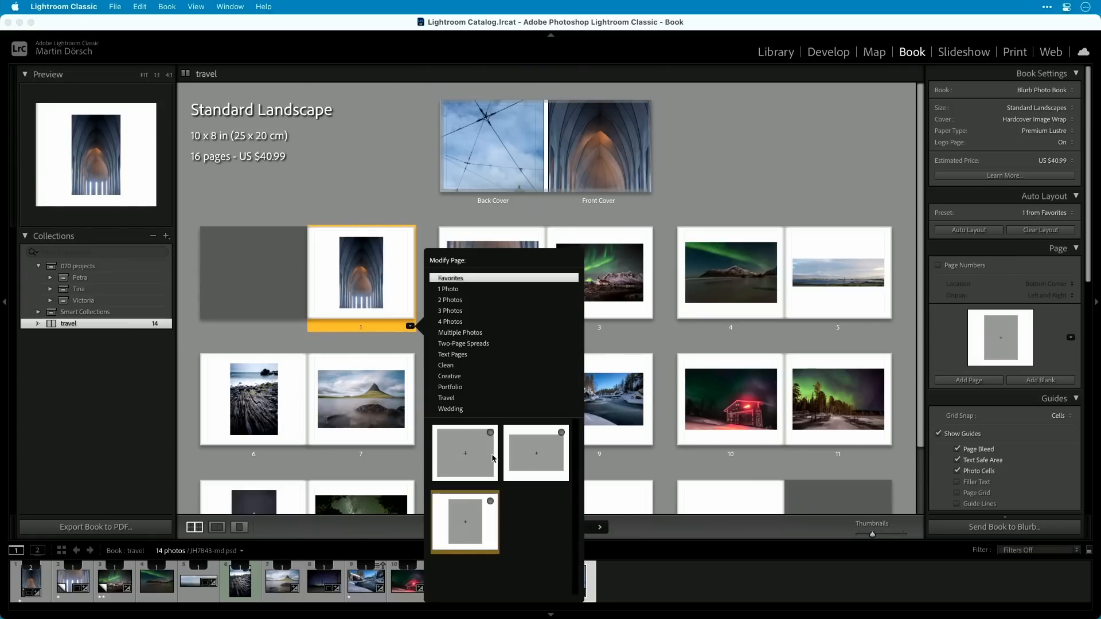
left_click(536, 452)
left_click(409, 327)
left_click(474, 448)
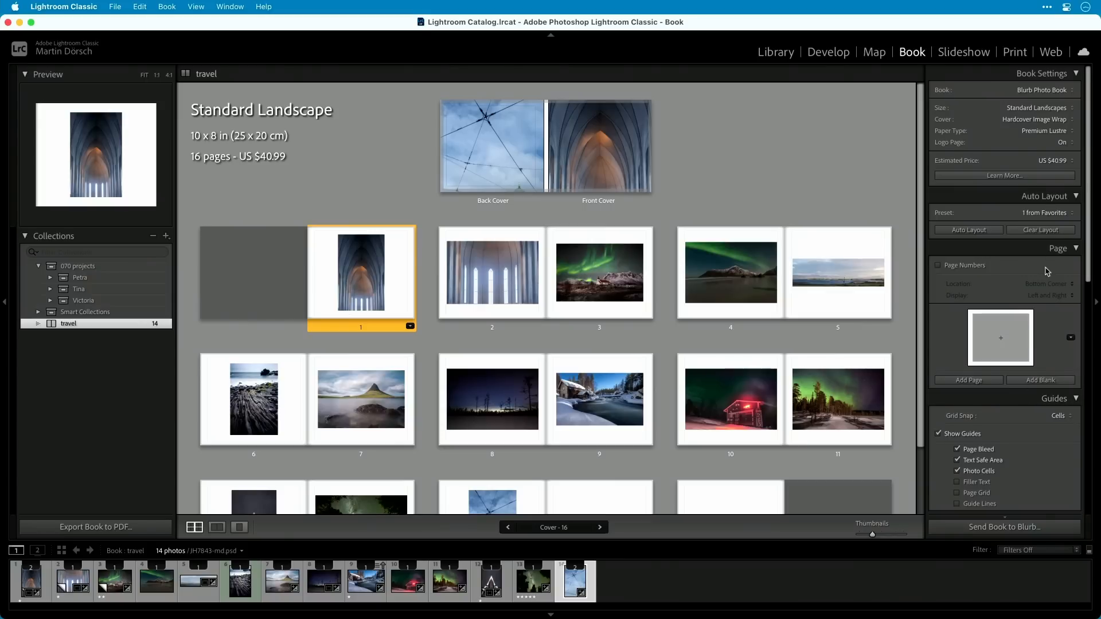
Zoom the vaulted arch photo on page 1 to 29% and shift it upward within its cell.
scroll(1052, 255, "down", 5)
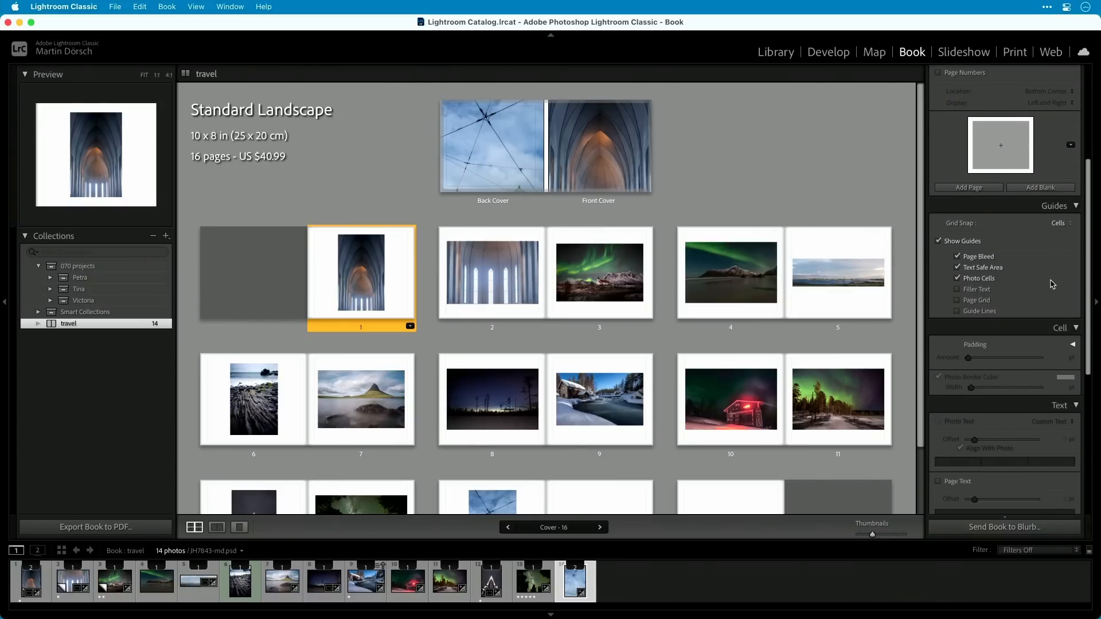
scroll(1052, 284, "down", 8)
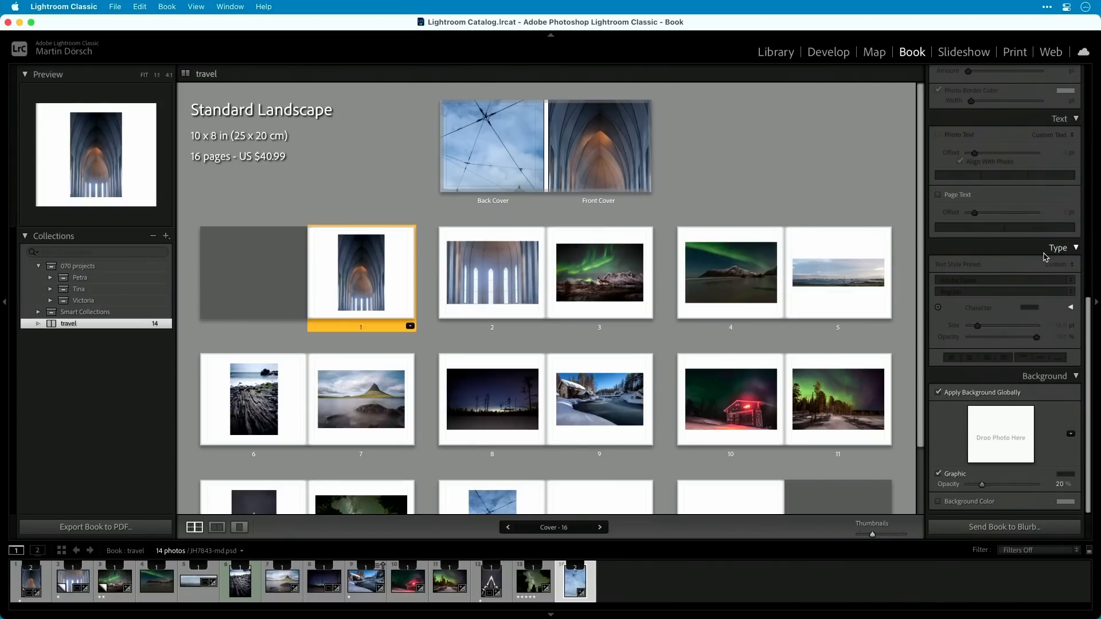
left_click(379, 280)
left_click_drag(326, 219, 344, 220)
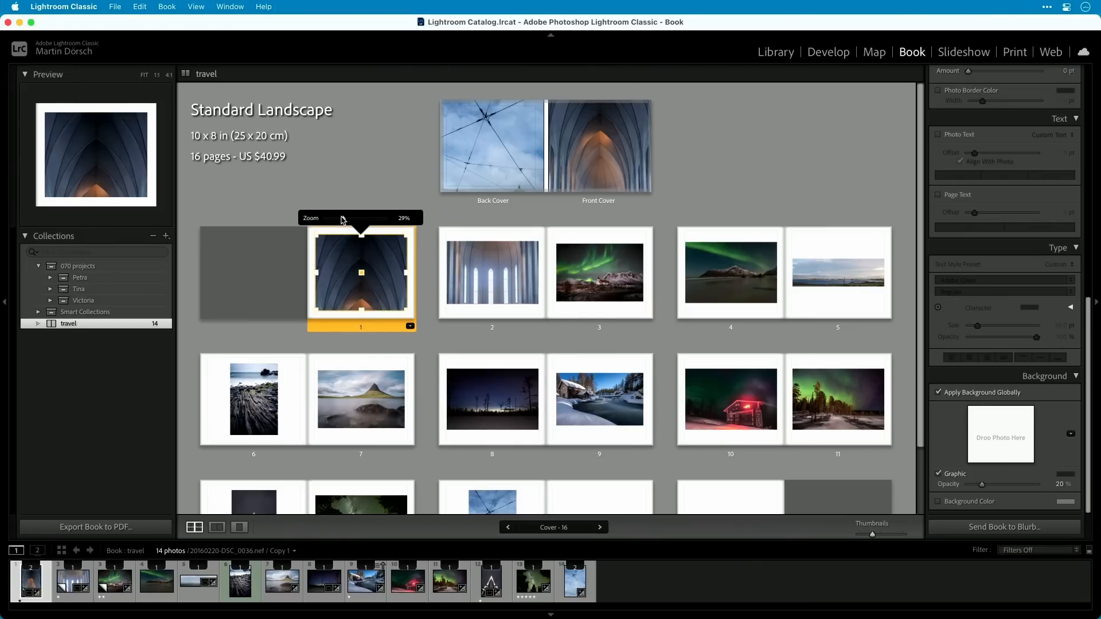
left_click_drag(384, 297, 386, 249)
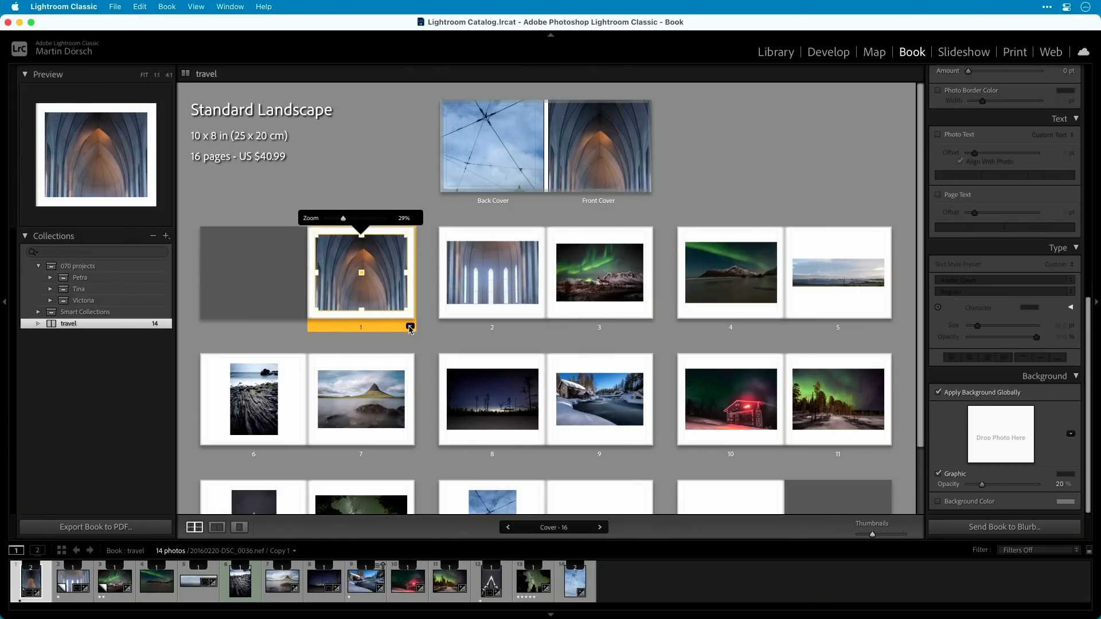
Apply the portrait favorite layout to page 1, recenter its arch photo and set the zoom to 4%.
left_click(410, 327)
left_click(476, 526)
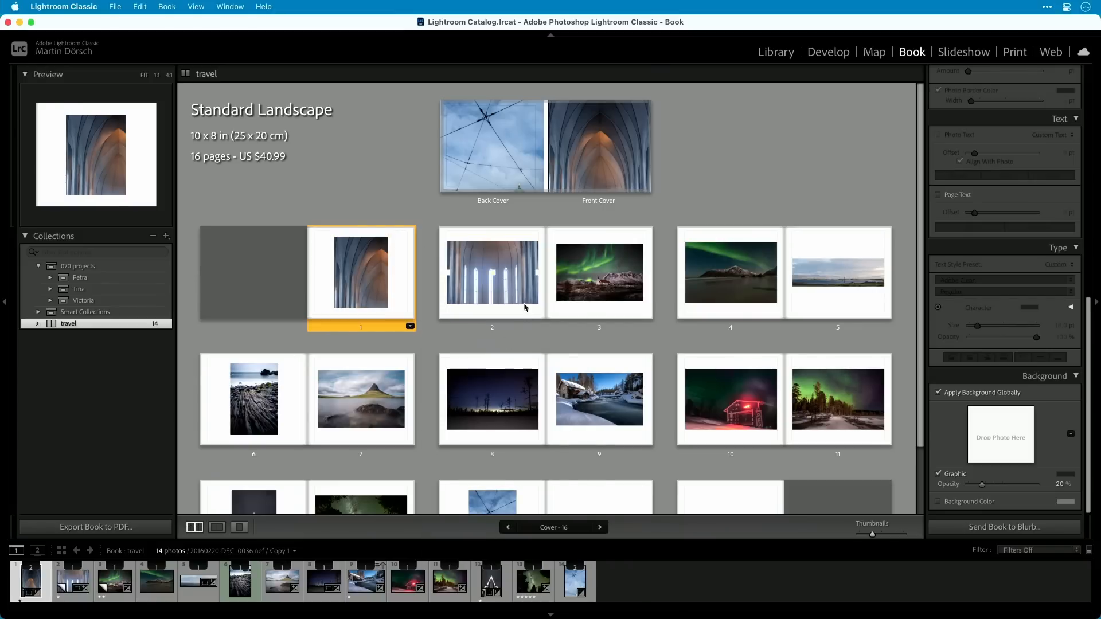
left_click(536, 317)
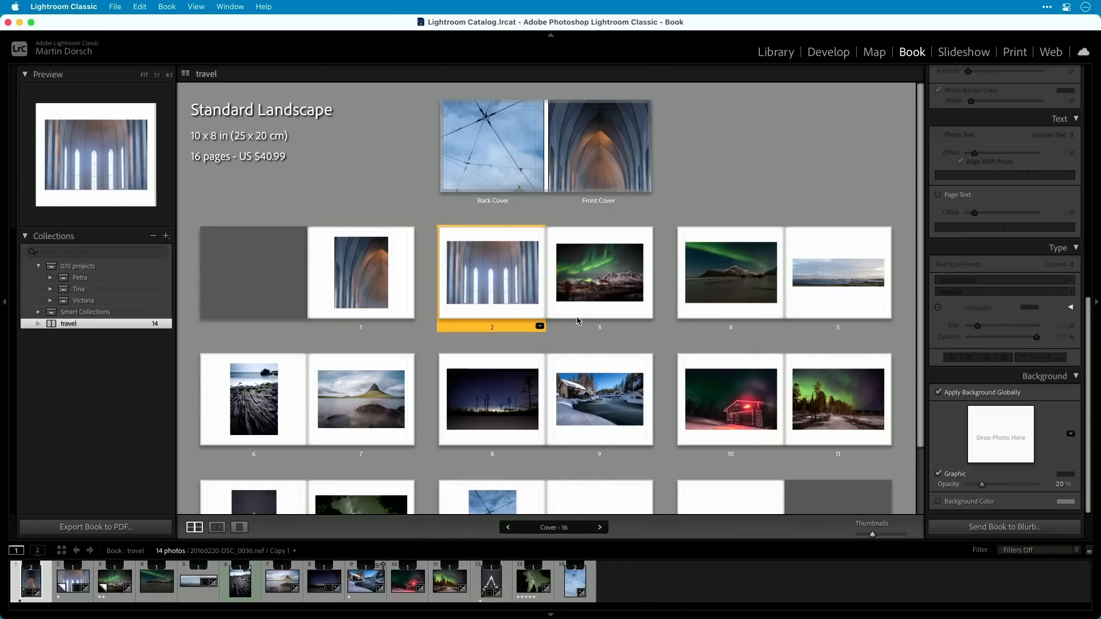
left_click(377, 293)
left_click_drag(377, 292, 365, 291)
left_click_drag(346, 217, 324, 220)
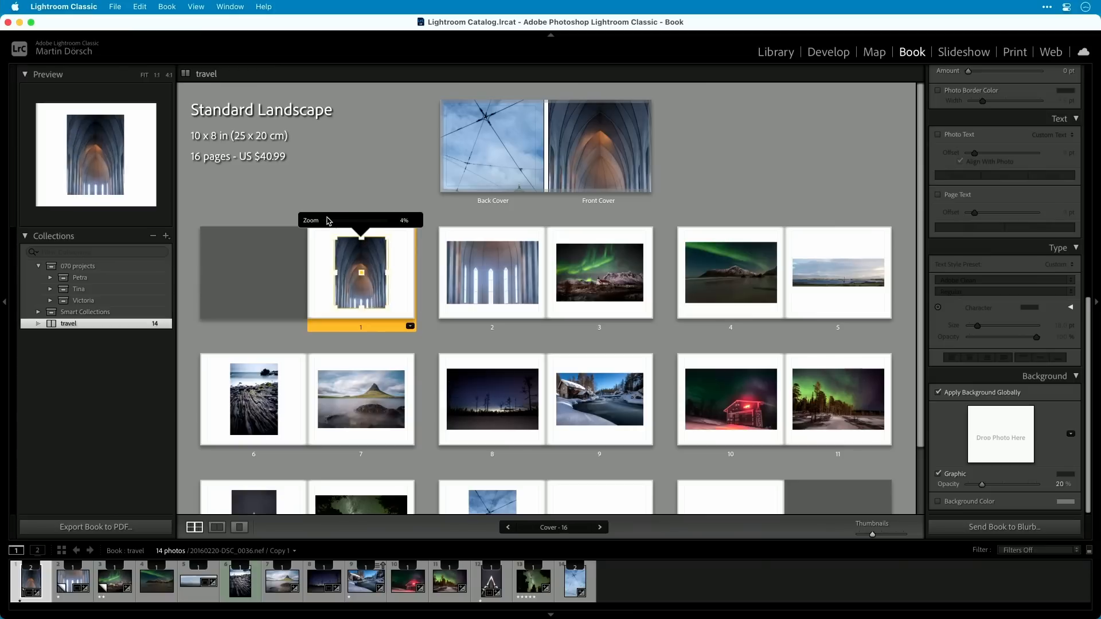
Apply the smaller landscape favorite layout to page 2.
left_click(540, 316)
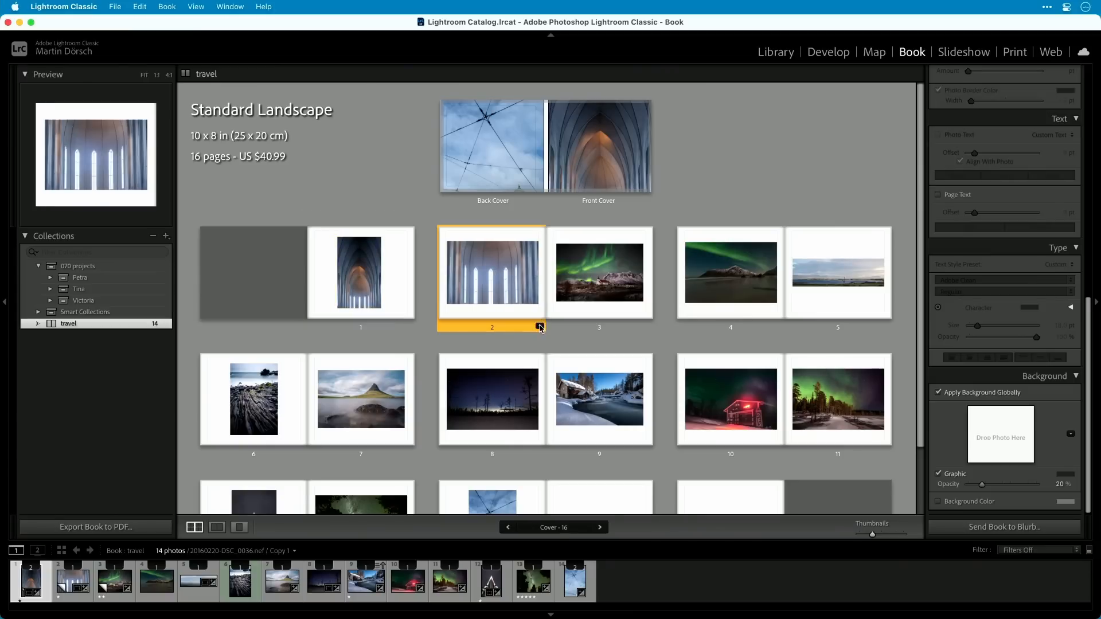
left_click(540, 326)
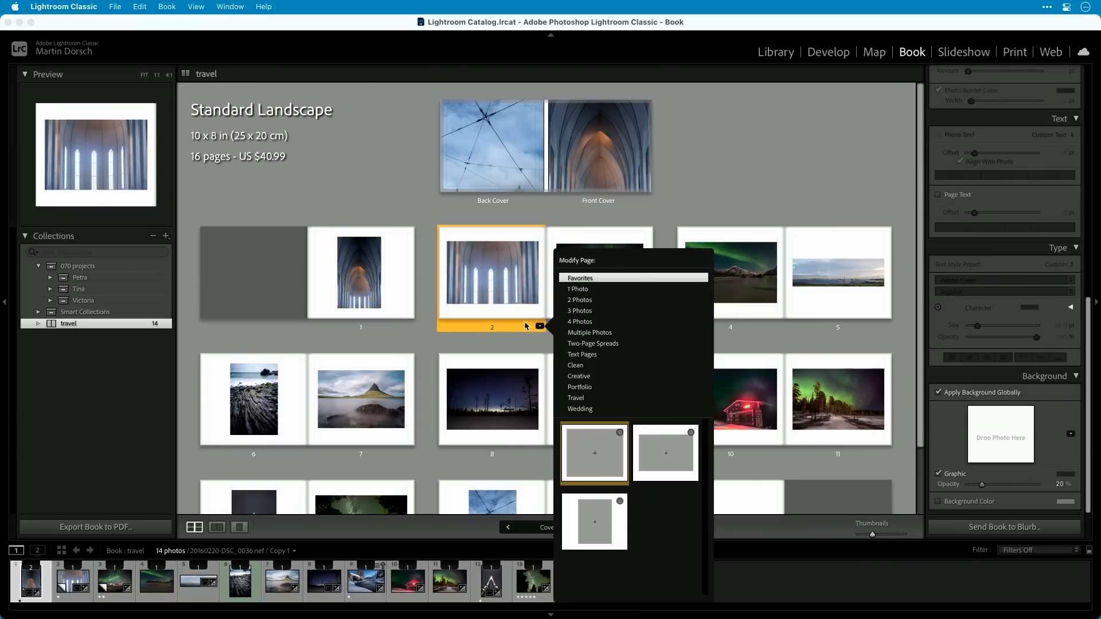
left_click(539, 327)
left_click(539, 326)
left_click(657, 452)
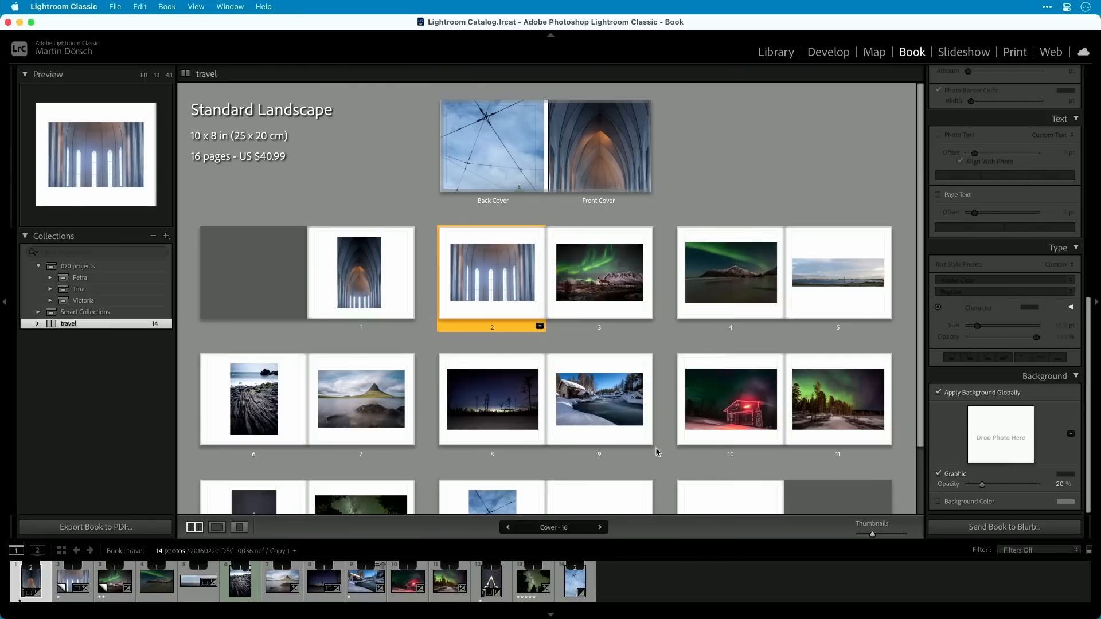
Swap photos so the two aurora shots fill pages 2 and 3 and the tall windows photo sits on page 4.
left_click_drag(508, 299, 600, 273)
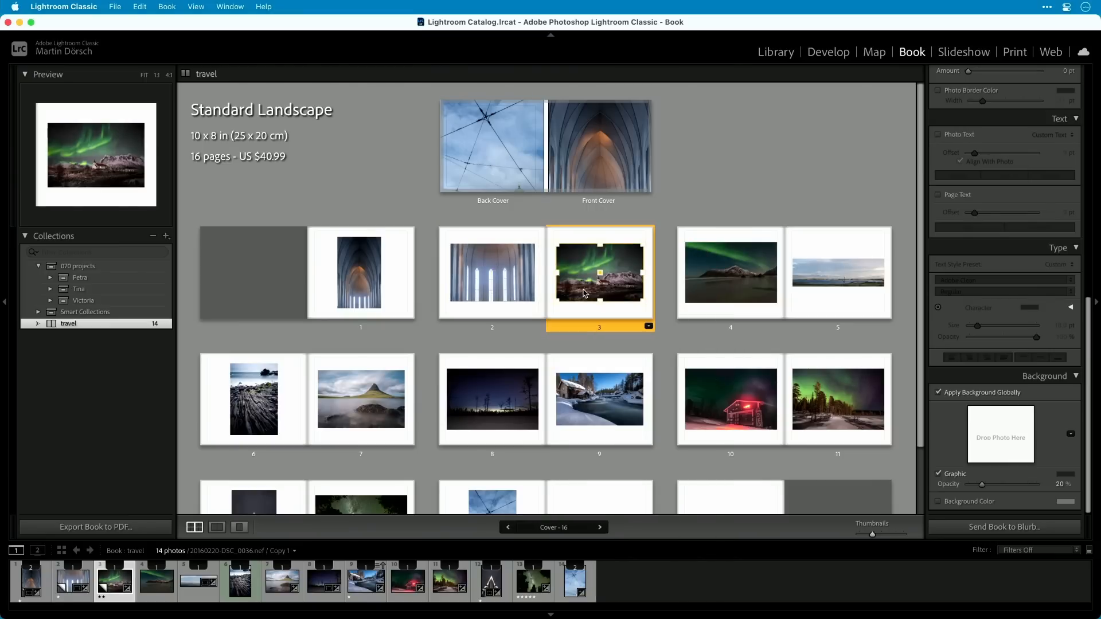
left_click(500, 280)
left_click_drag(729, 293, 637, 287)
left_click(669, 341)
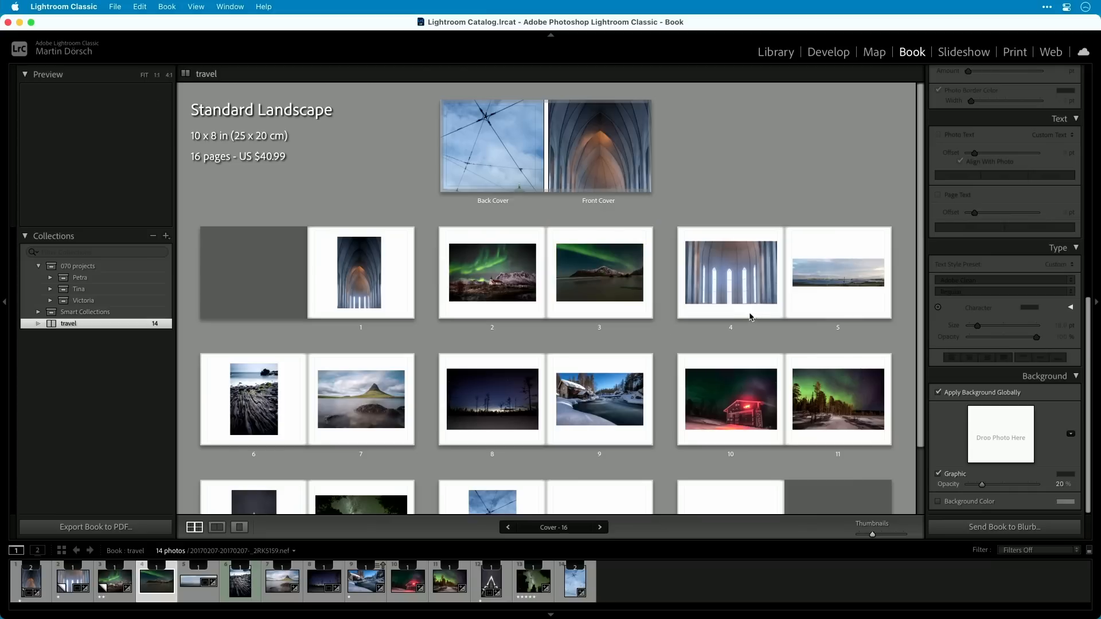
Remove page 4 with the tall windows photo from the book.
left_click(760, 314)
left_click(776, 325)
left_click(751, 312)
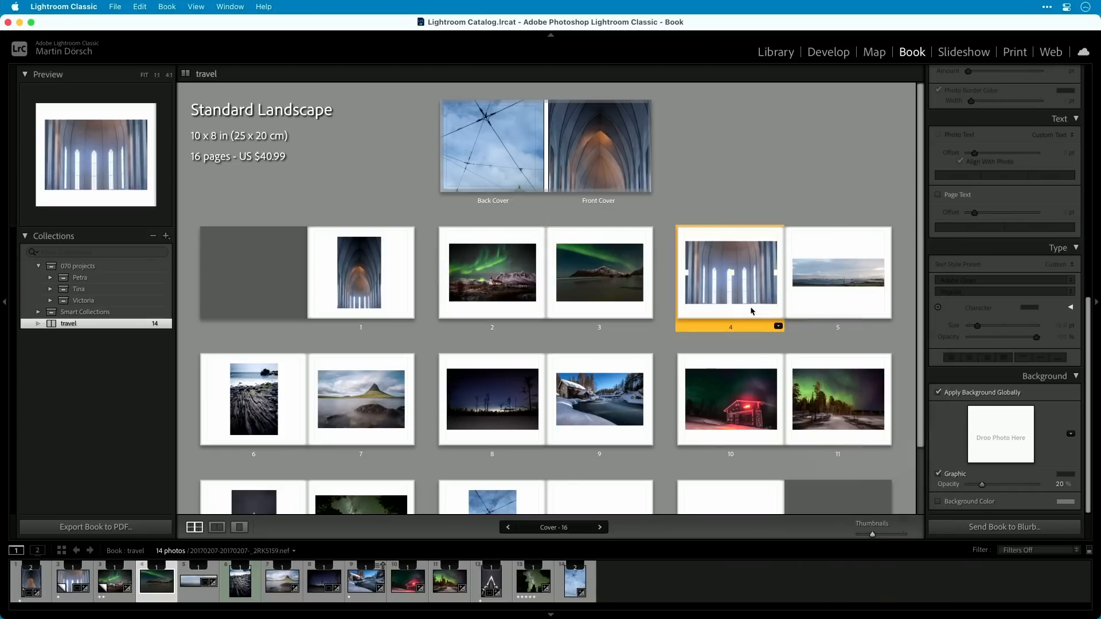
right_click(751, 310)
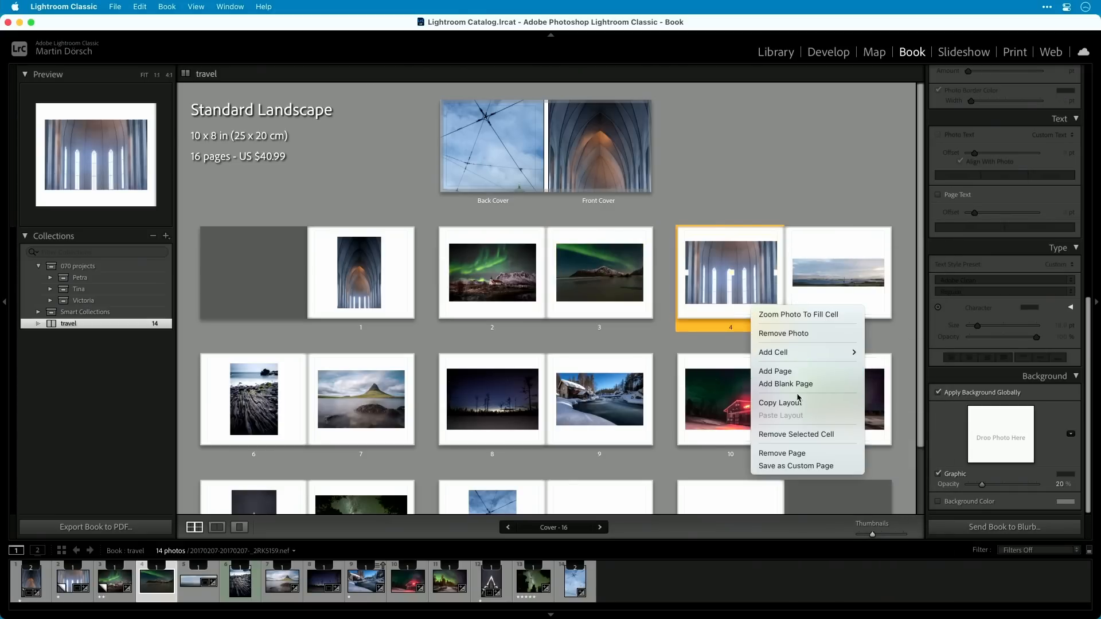
left_click(800, 453)
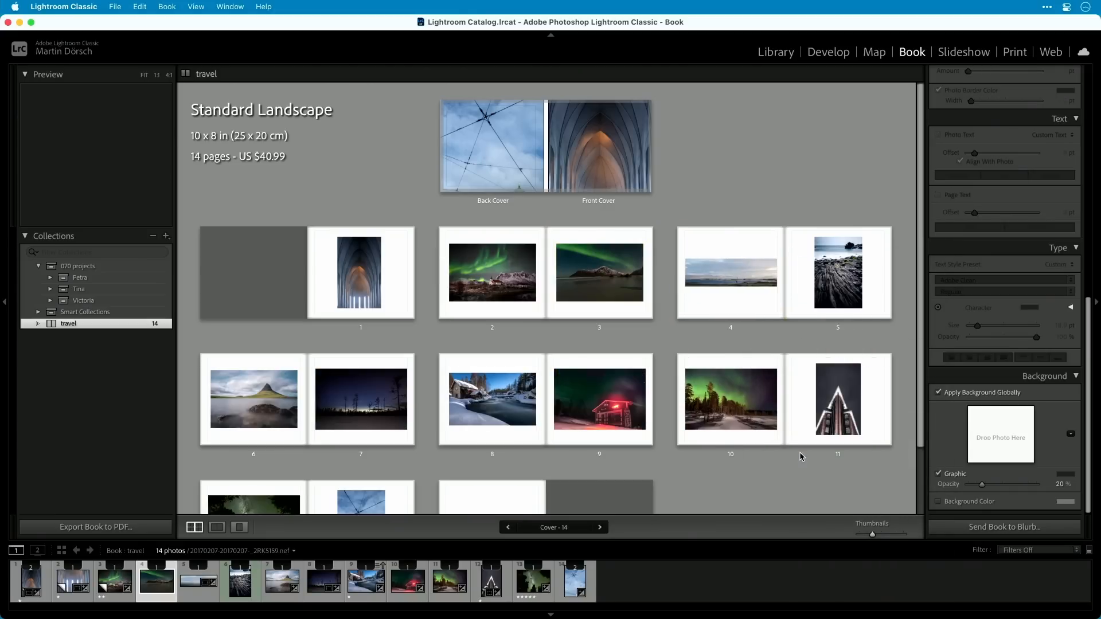
Apply the full-bleed two-page spread layout to the panorama page so the photo spans pages 4 and 5.
left_click(760, 308)
left_click(822, 307)
left_click(823, 306)
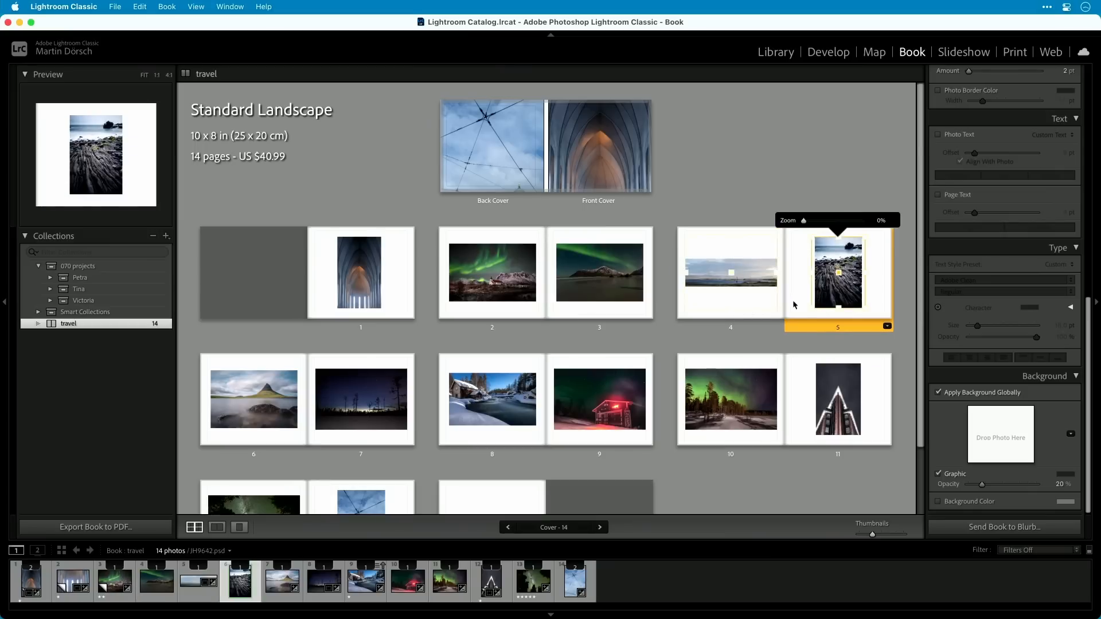
left_click(764, 309)
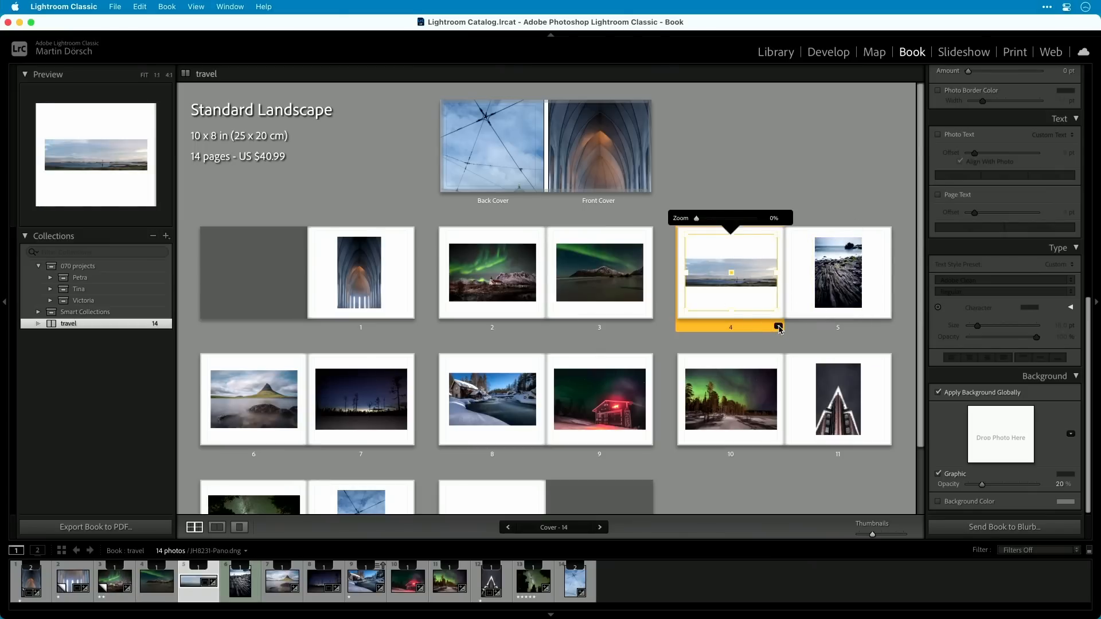
left_click(778, 326)
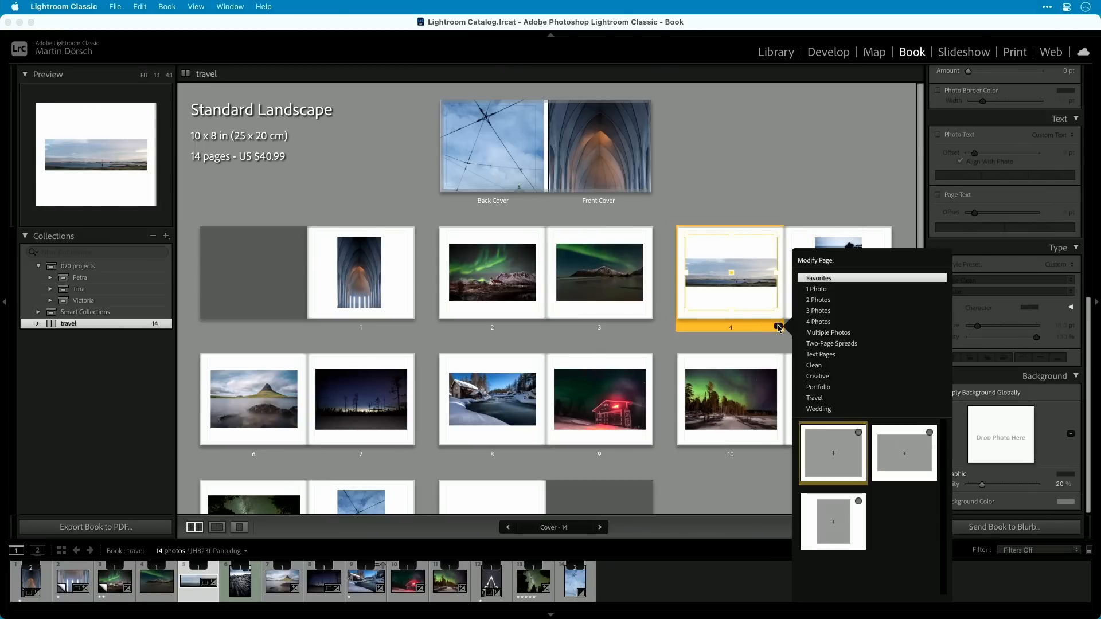
left_click(842, 344)
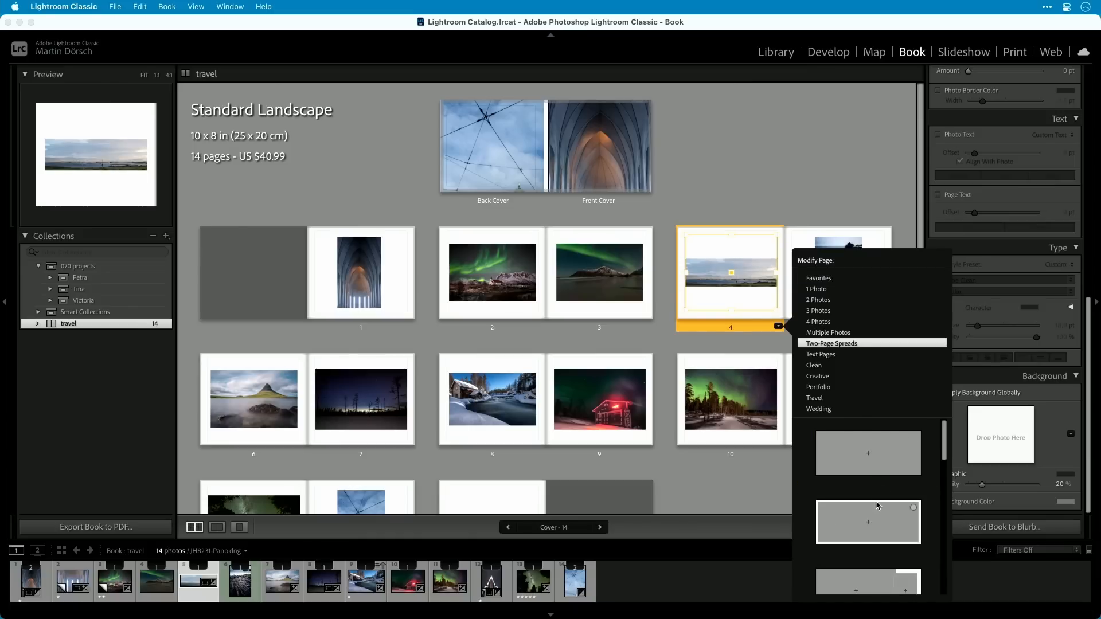
left_click(876, 456)
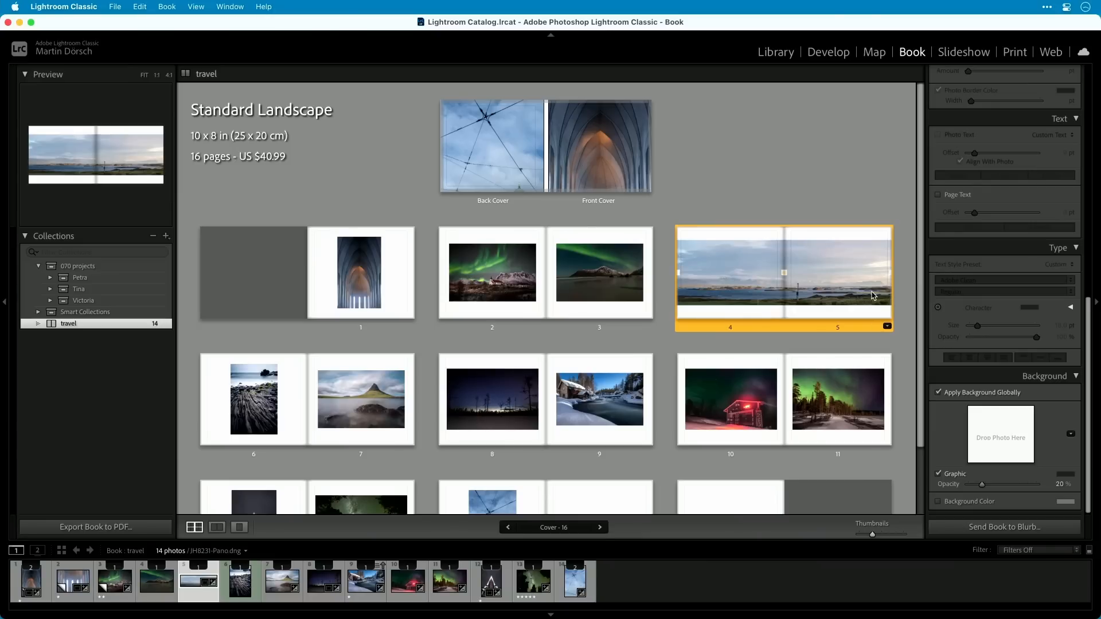
left_click(906, 277)
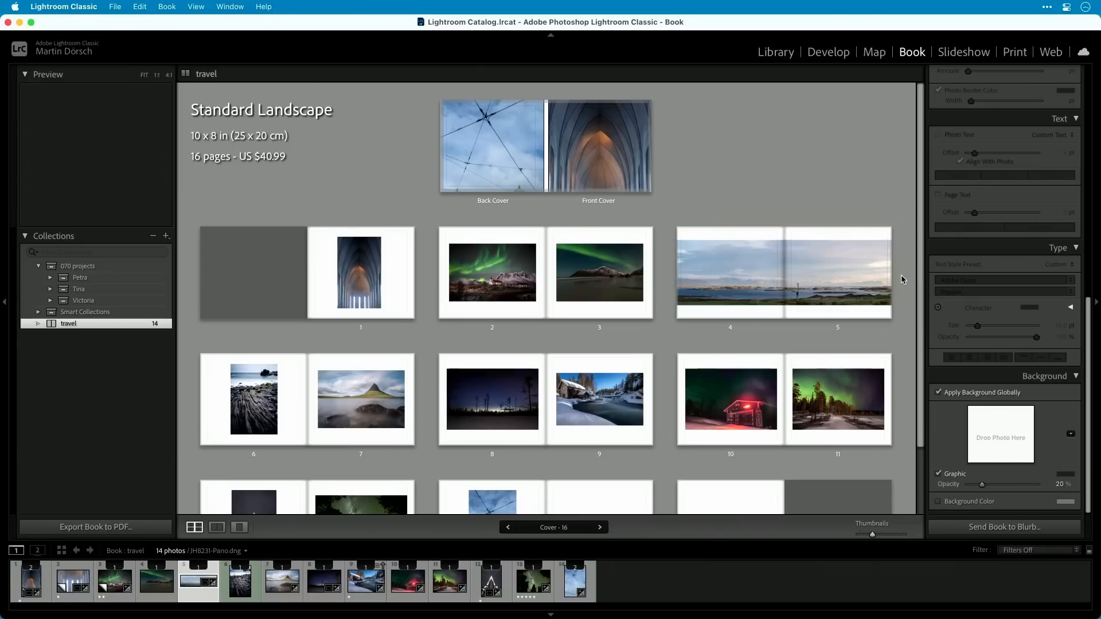
left_click(824, 291)
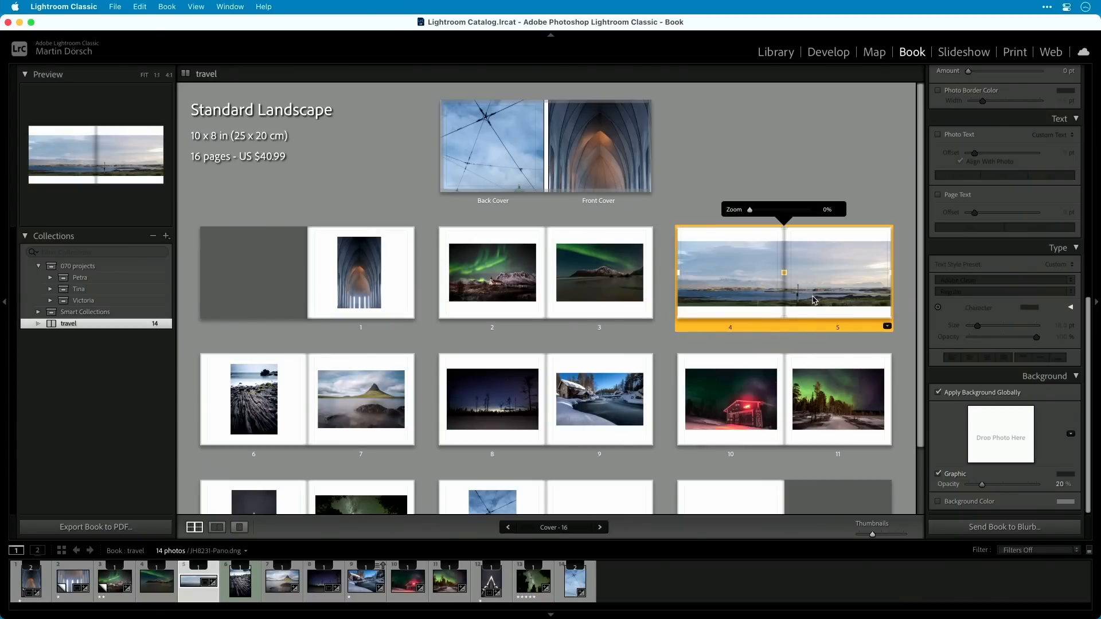
In the Library, add JH8231-Pano-md.psd from the travel folder to the travel book and remove the JH8231-Pano.dng version from it.
left_click(775, 52)
key("e")
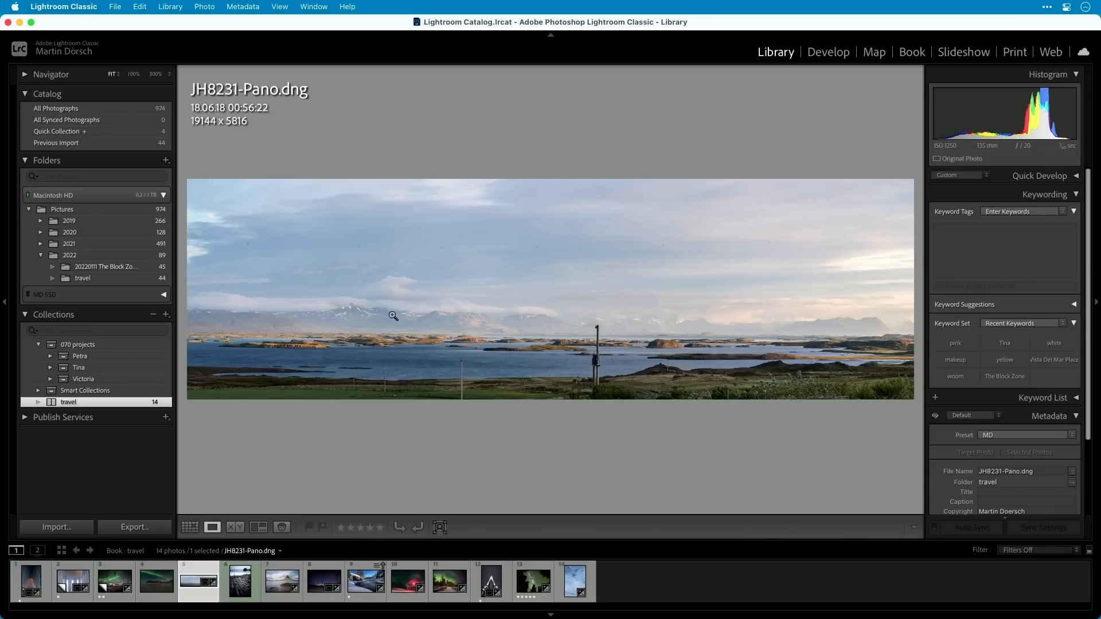
left_click(92, 279)
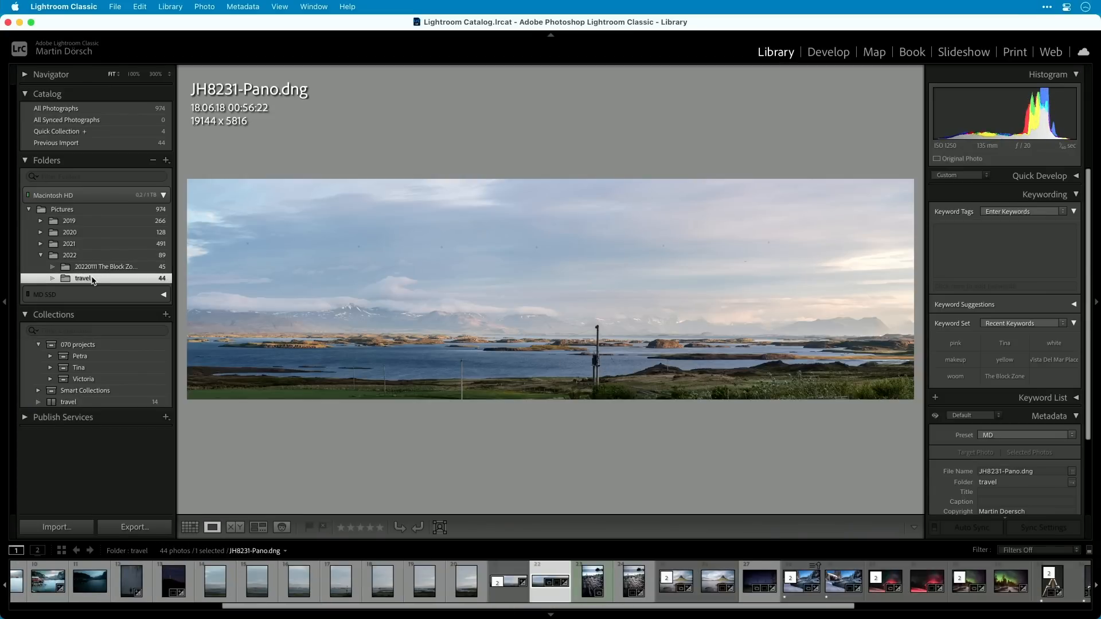
left_click(510, 581)
left_click_drag(556, 581, 80, 402)
left_click(89, 402)
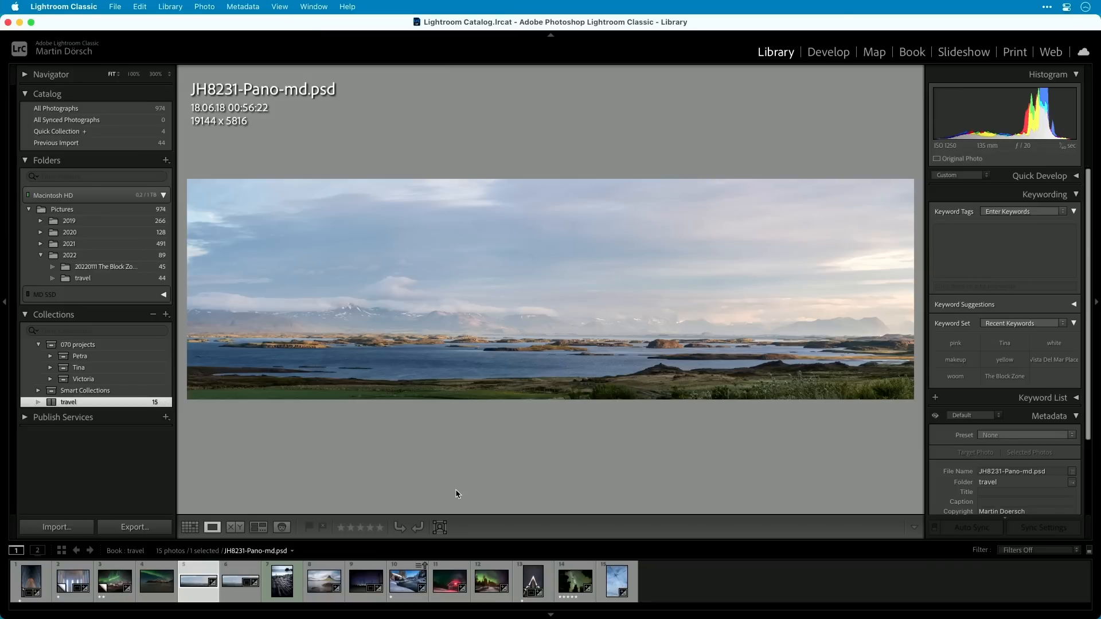
key("Delete")
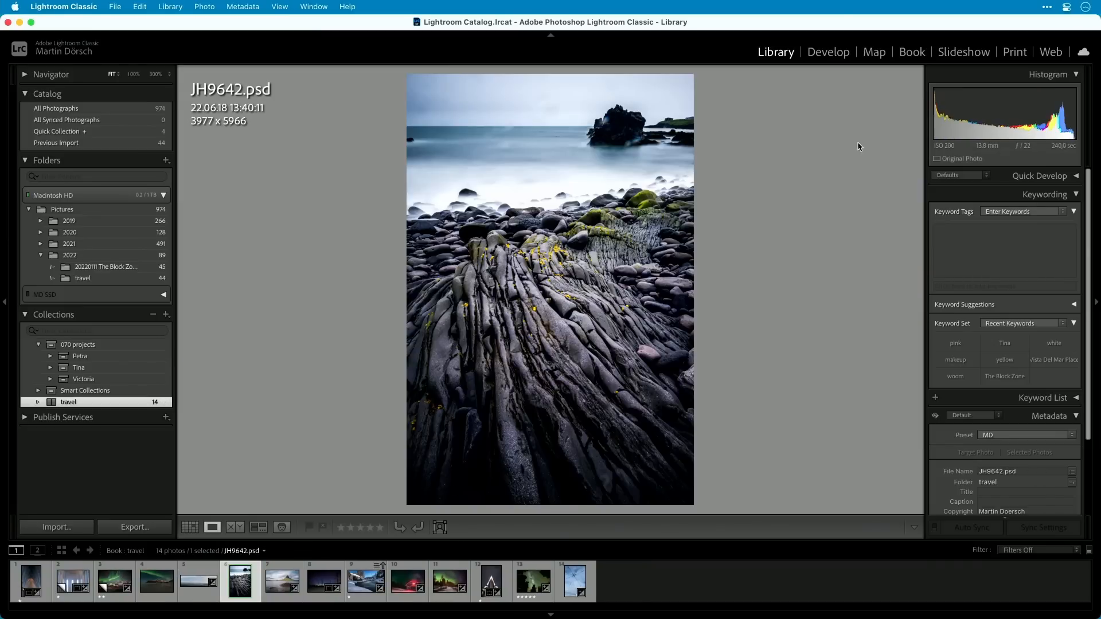
Return to the book, place the retouched panorama on the empty spread of pages 4 and 5 and set its zoom to 0%.
left_click(911, 52)
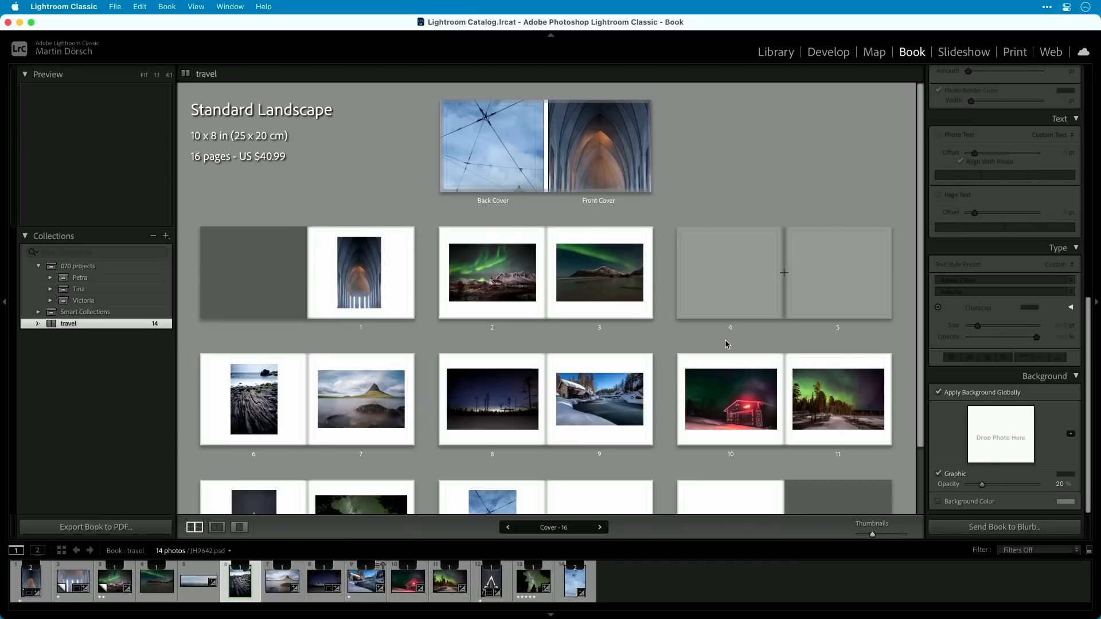
left_click_drag(198, 581, 753, 264)
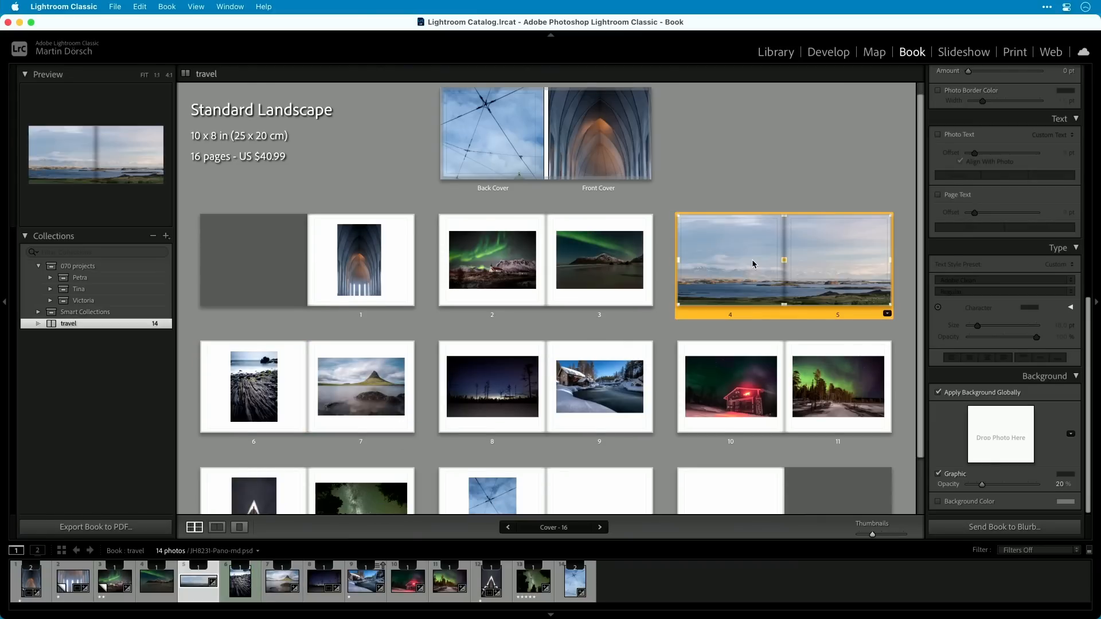
left_click(838, 292)
left_click_drag(761, 194, 748, 196)
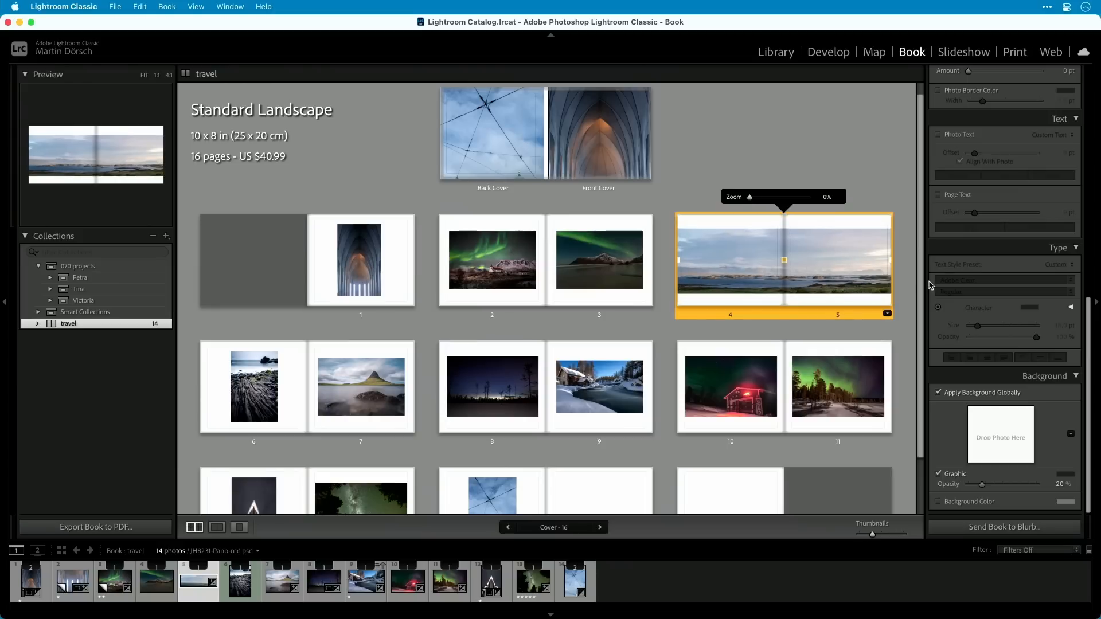
left_click(907, 281)
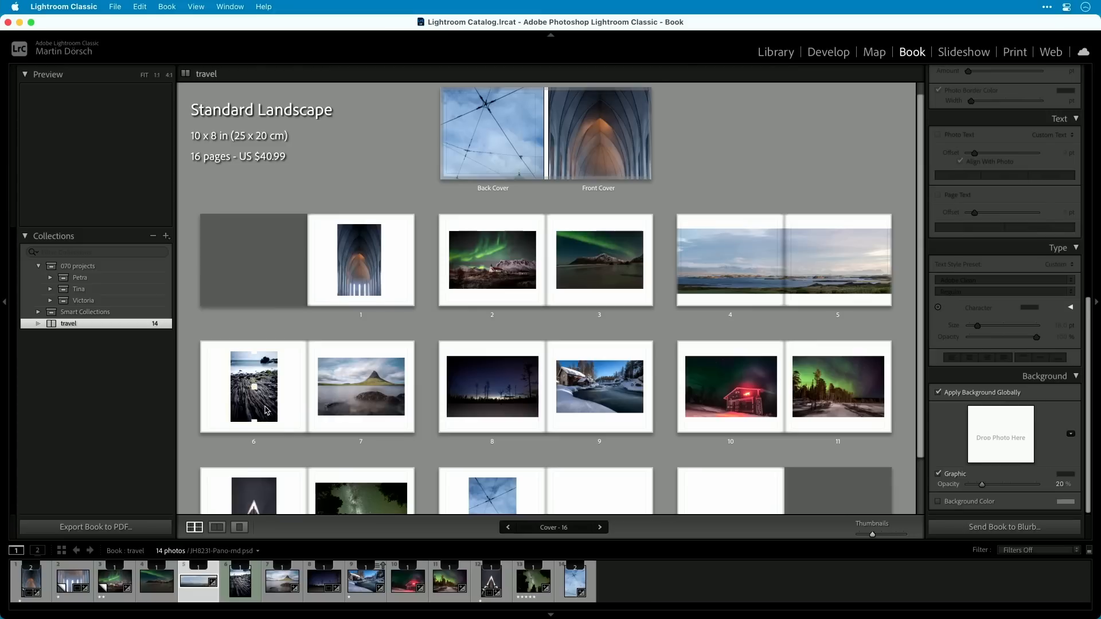
left_click(268, 412)
left_click(406, 417)
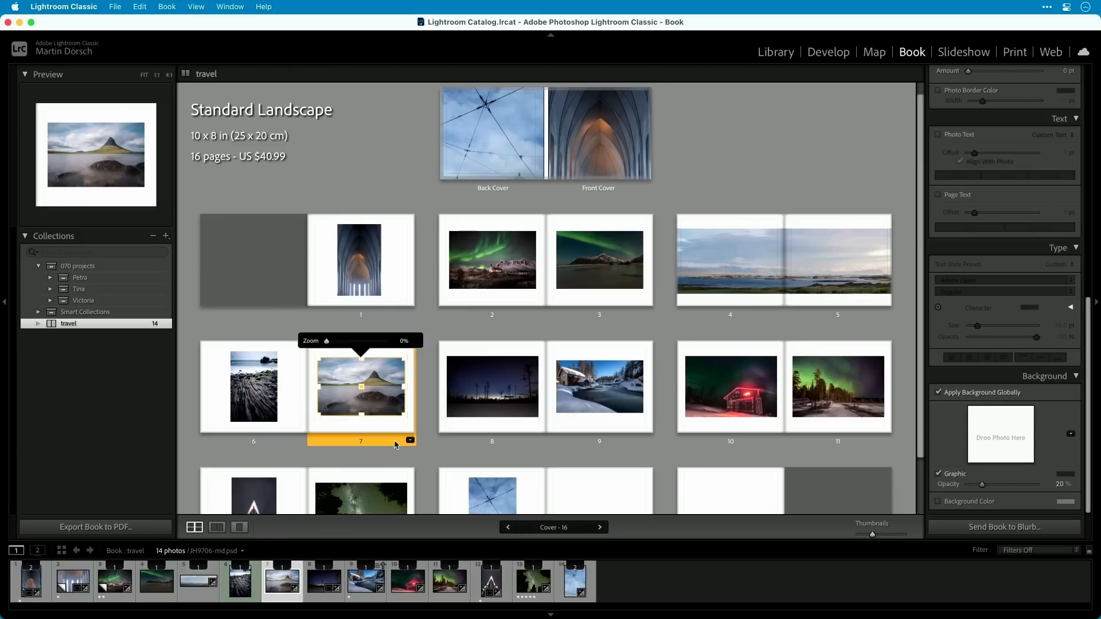
scroll(608, 449, "down", 2)
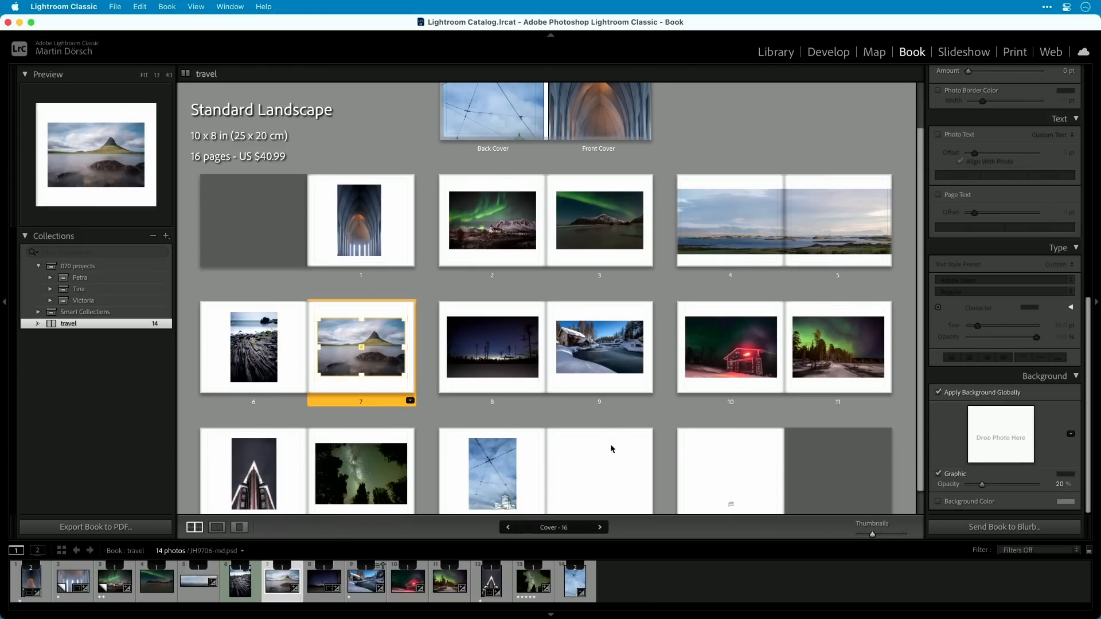
Apply a full-bleed two-page spread layout to page 8 with the dark twilight tree silhouettes photo.
left_click(586, 394)
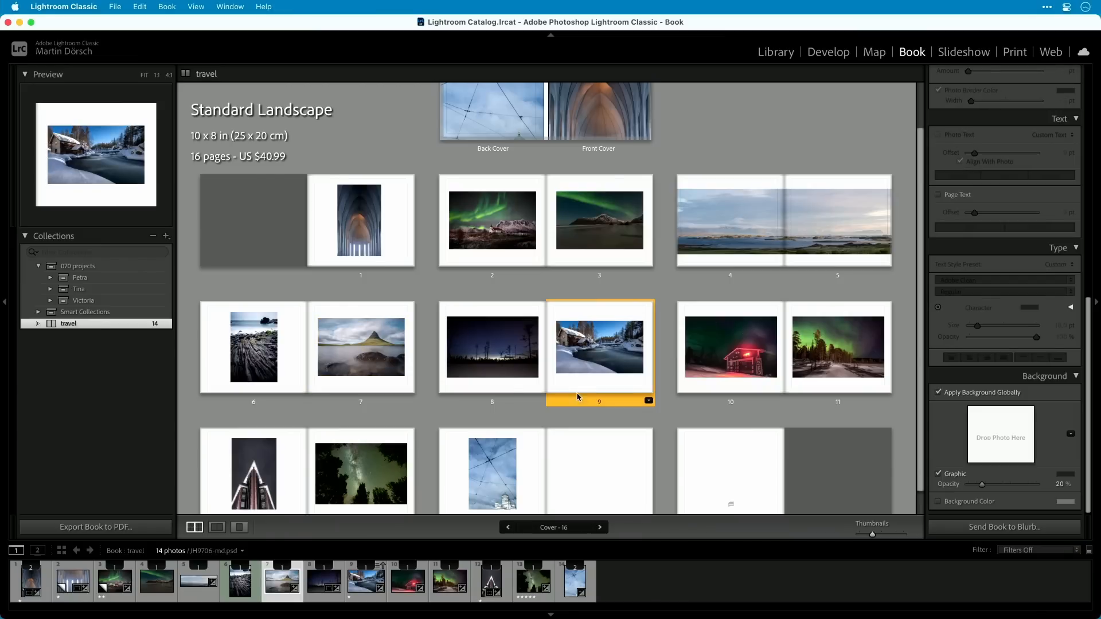
left_click(520, 376)
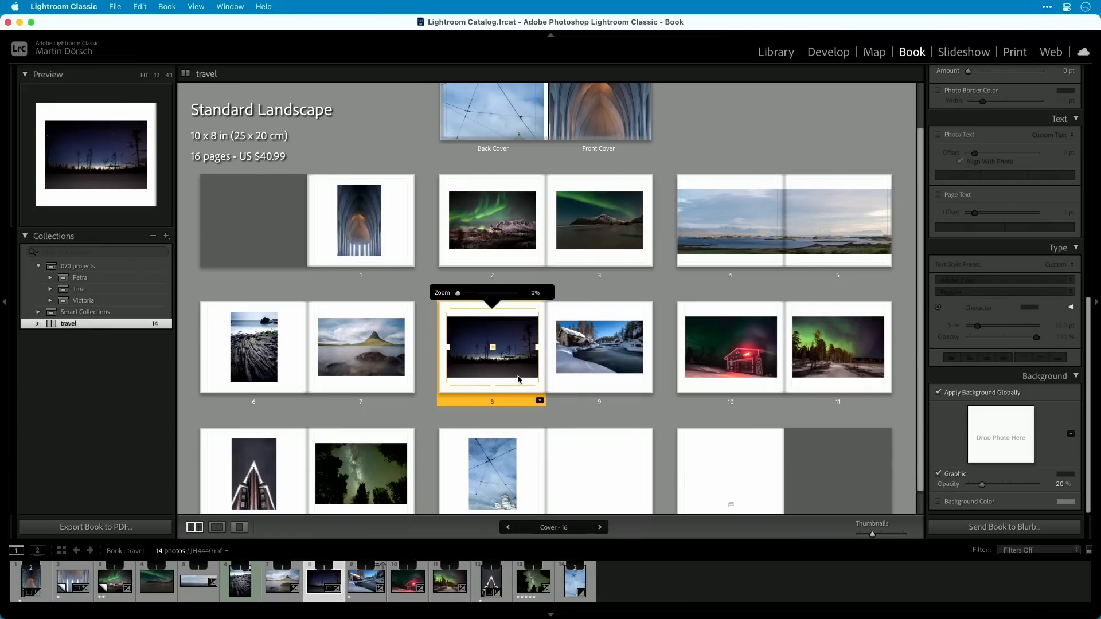
left_click(540, 401)
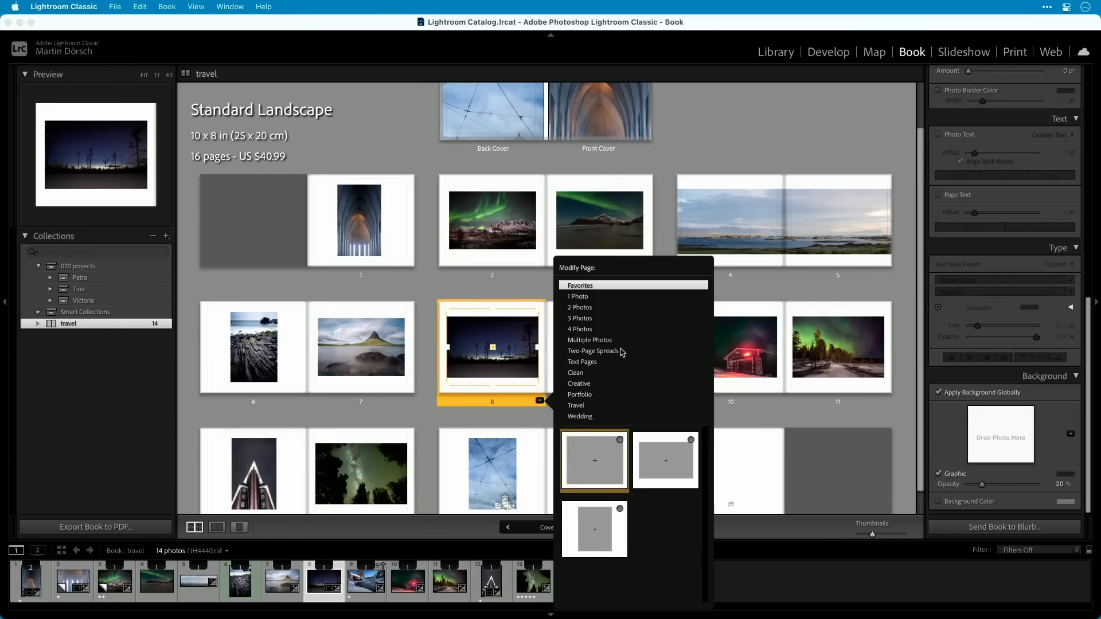
left_click(622, 352)
left_click(640, 466)
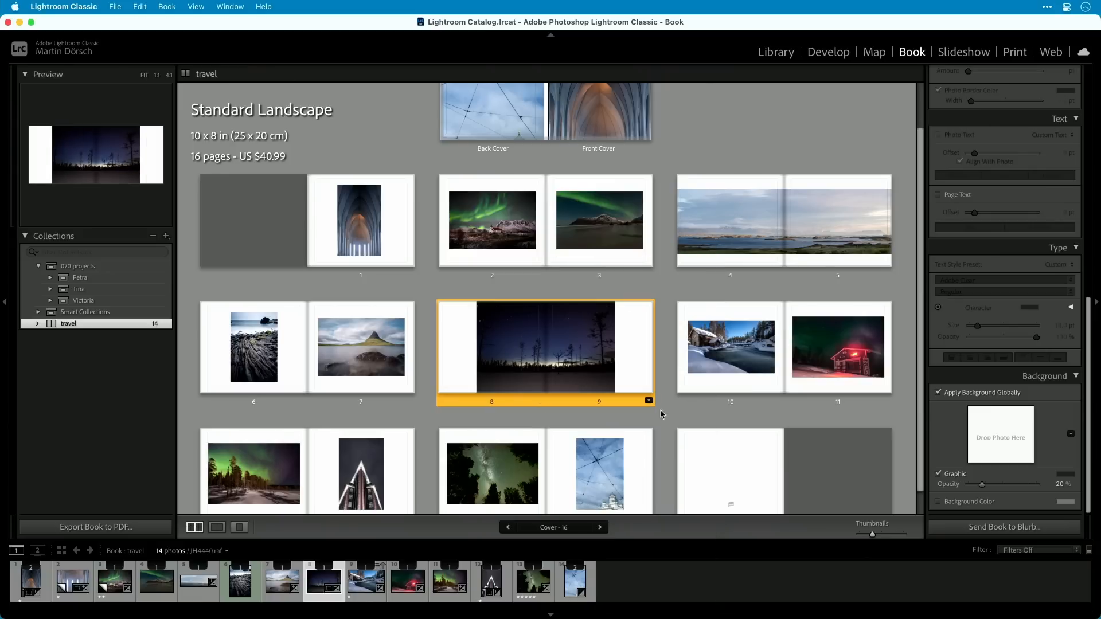
Replace the photo on the spread of pages 8 and 9 with the snowy cabin river photo and set its zoom to 0%.
left_click_drag(366, 580, 585, 352)
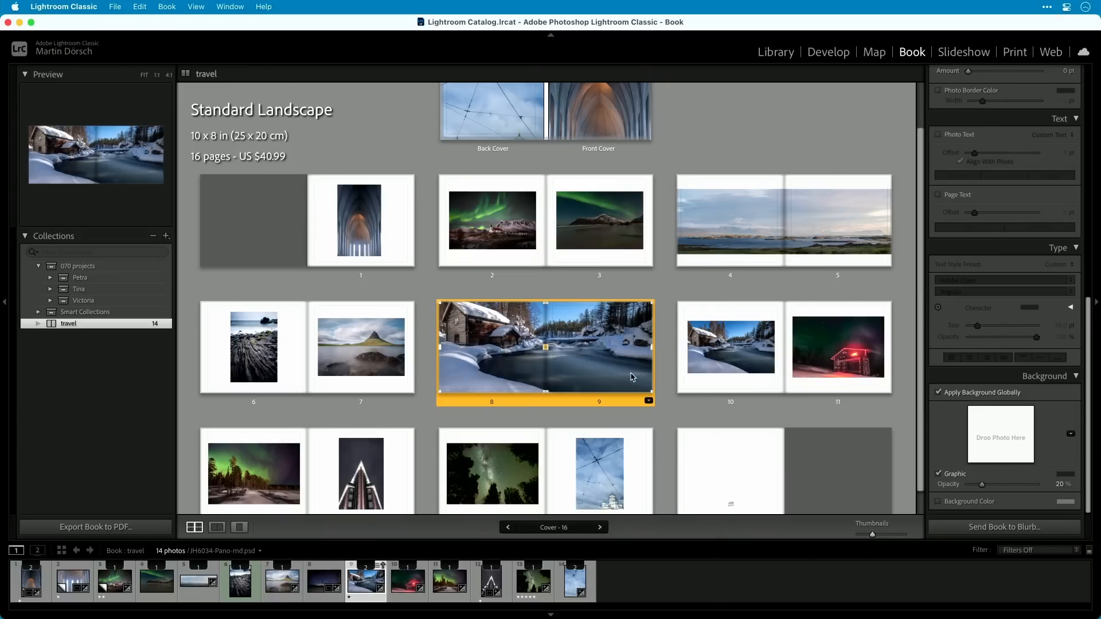
left_click(586, 352)
left_click_drag(553, 286, 508, 284)
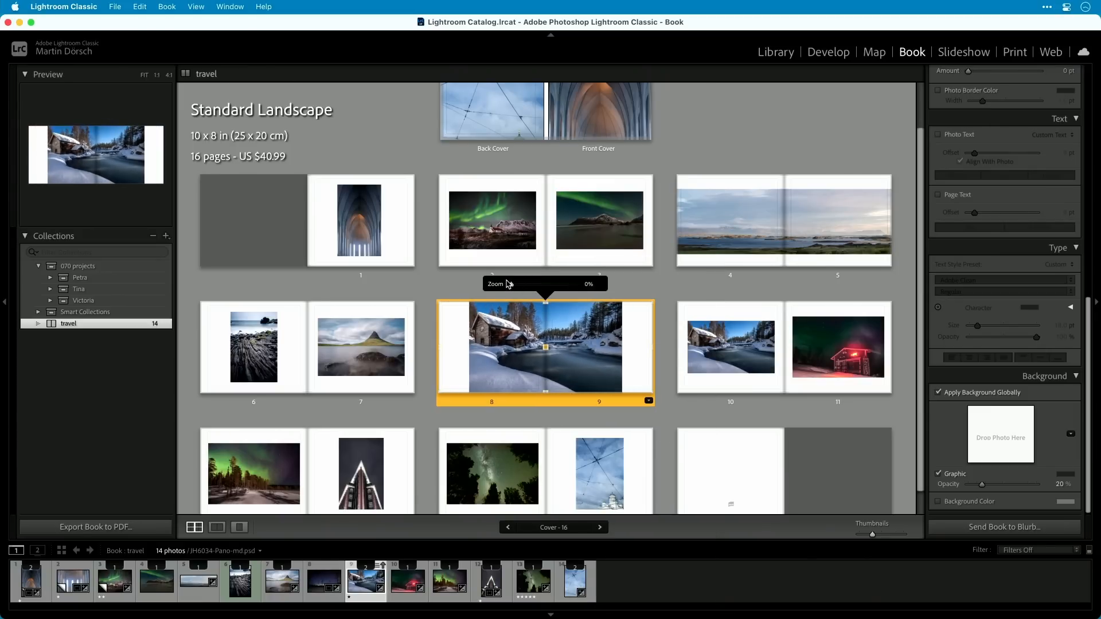
left_click(667, 386)
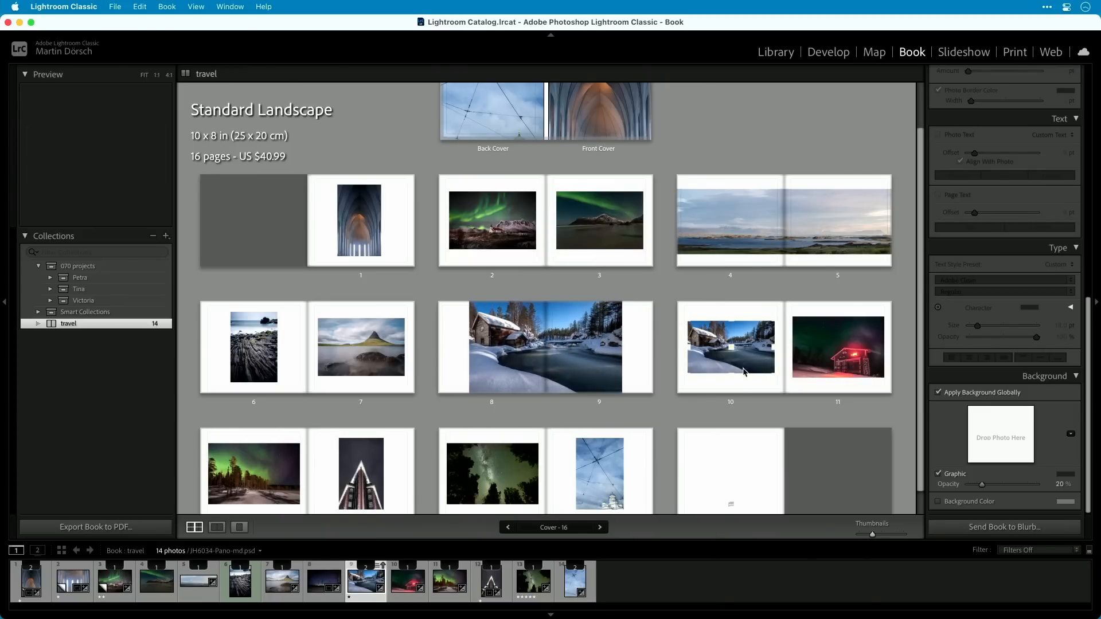
Replace the duplicate snowy cabin photo on page 10 with the twilight tree silhouettes photo.
left_click_drag(320, 578, 743, 334)
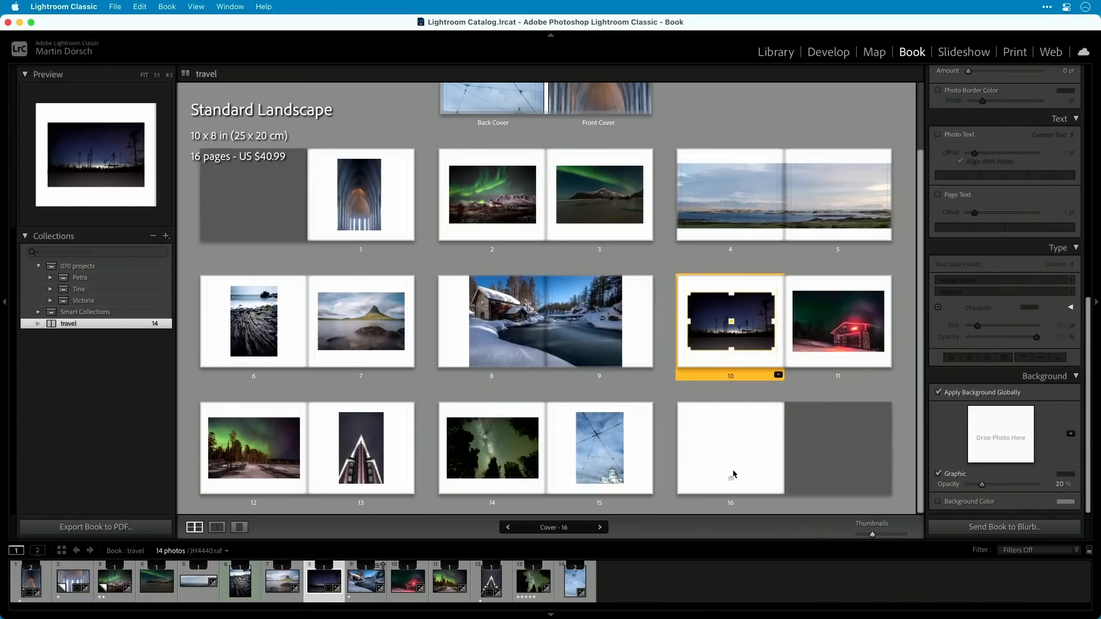
left_click(811, 387)
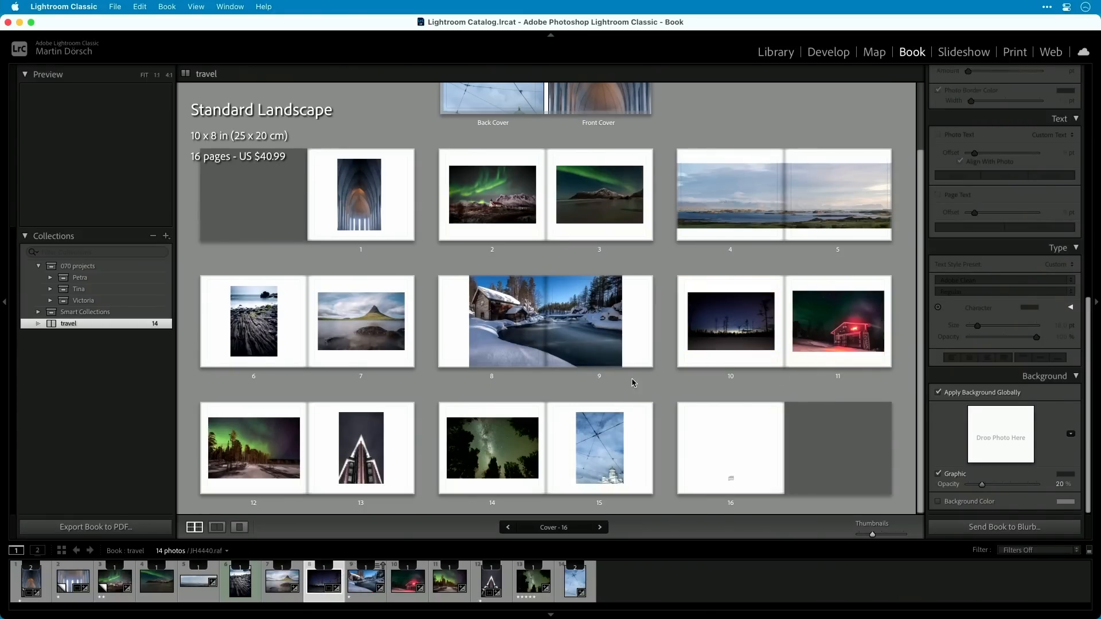